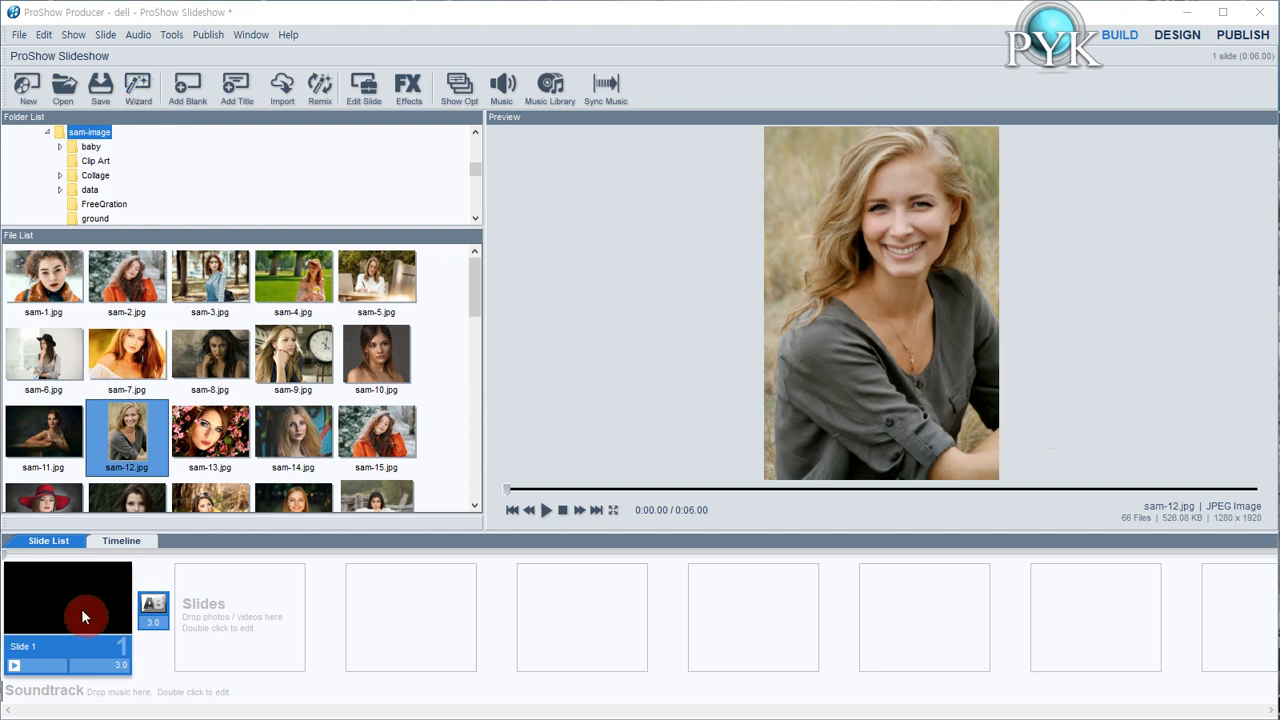
Discard the current show's changes and start a new wizard show with the Pawsitively Purrfect theme
{"action": "left_click", "coordinate": [133, 95]}
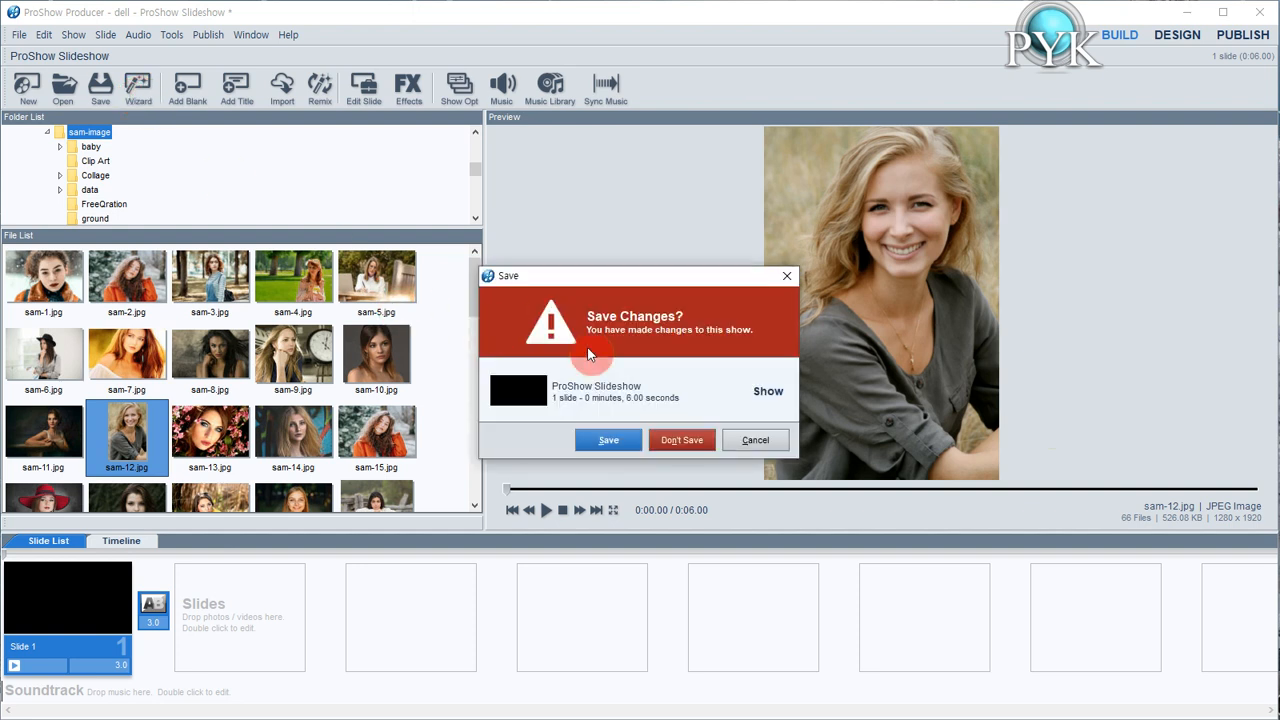
{"action": "left_click", "coordinate": [677, 439]}
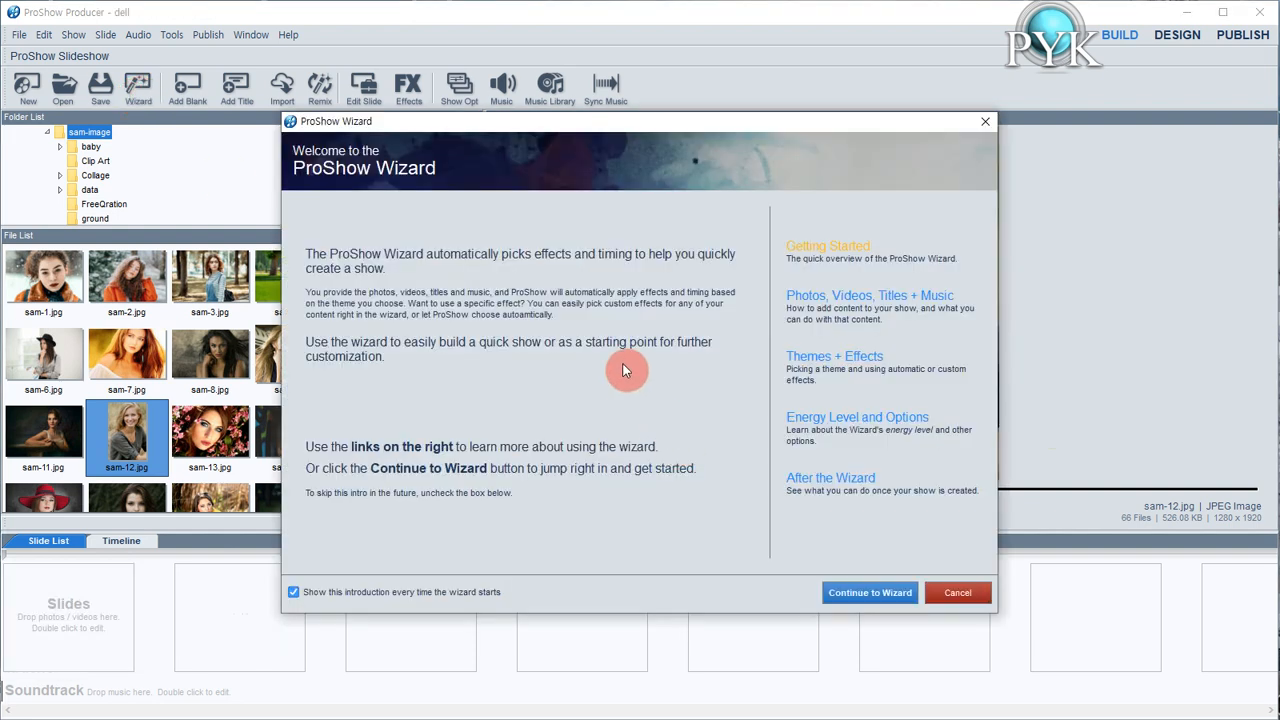
{"action": "left_click", "coordinate": [874, 596]}
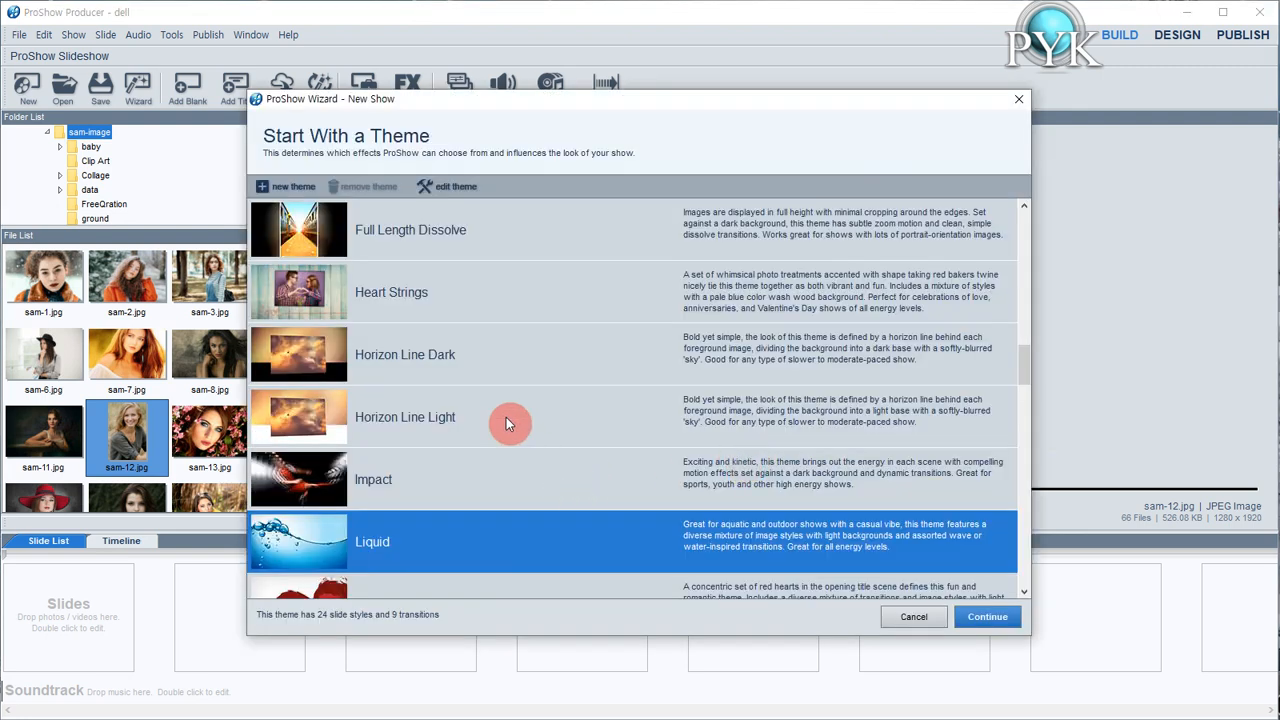
{"action": "scroll", "coordinate": [506, 417], "scroll_direction": "down", "scroll_amount": 5}
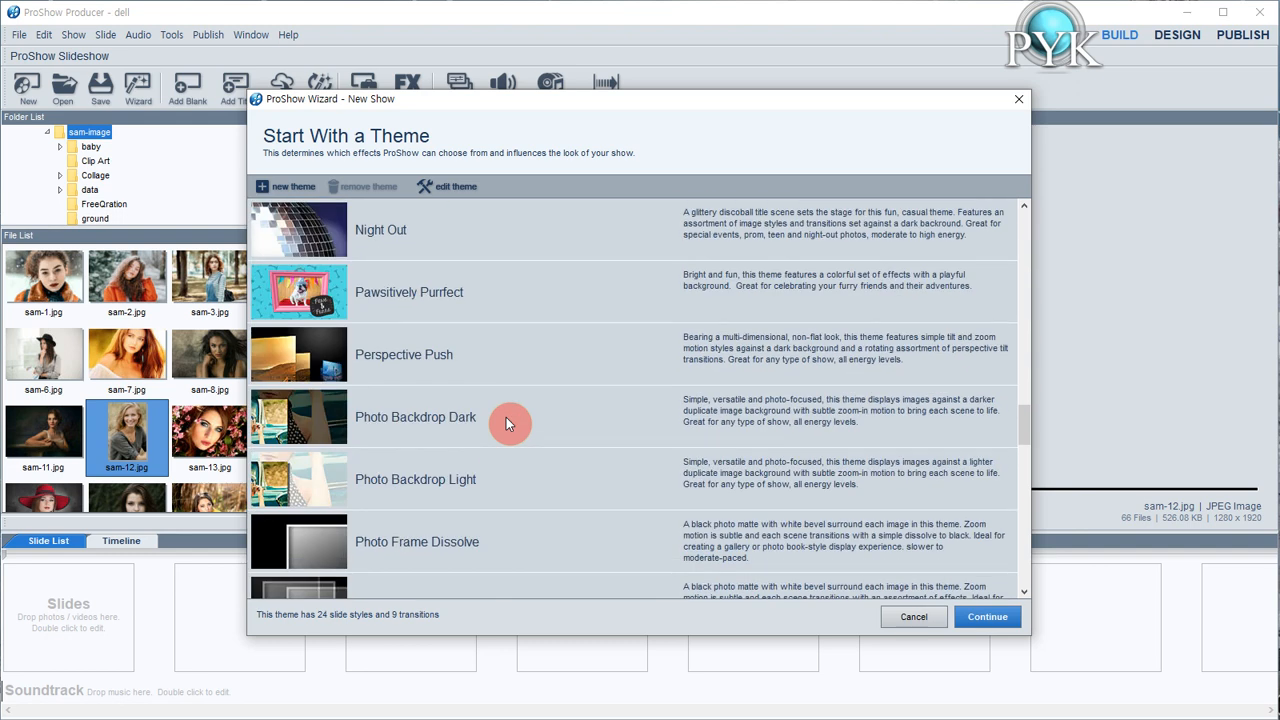
{"action": "left_click", "coordinate": [460, 316]}
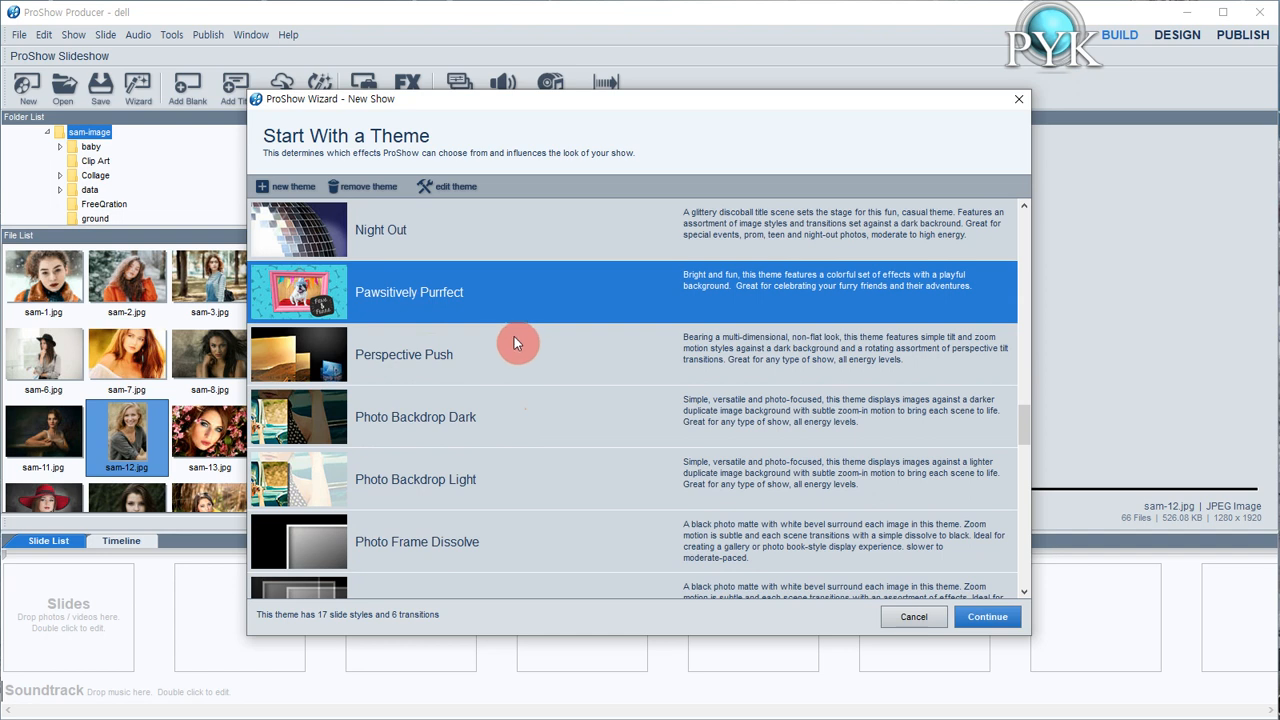
{"action": "left_click", "coordinate": [977, 614]}
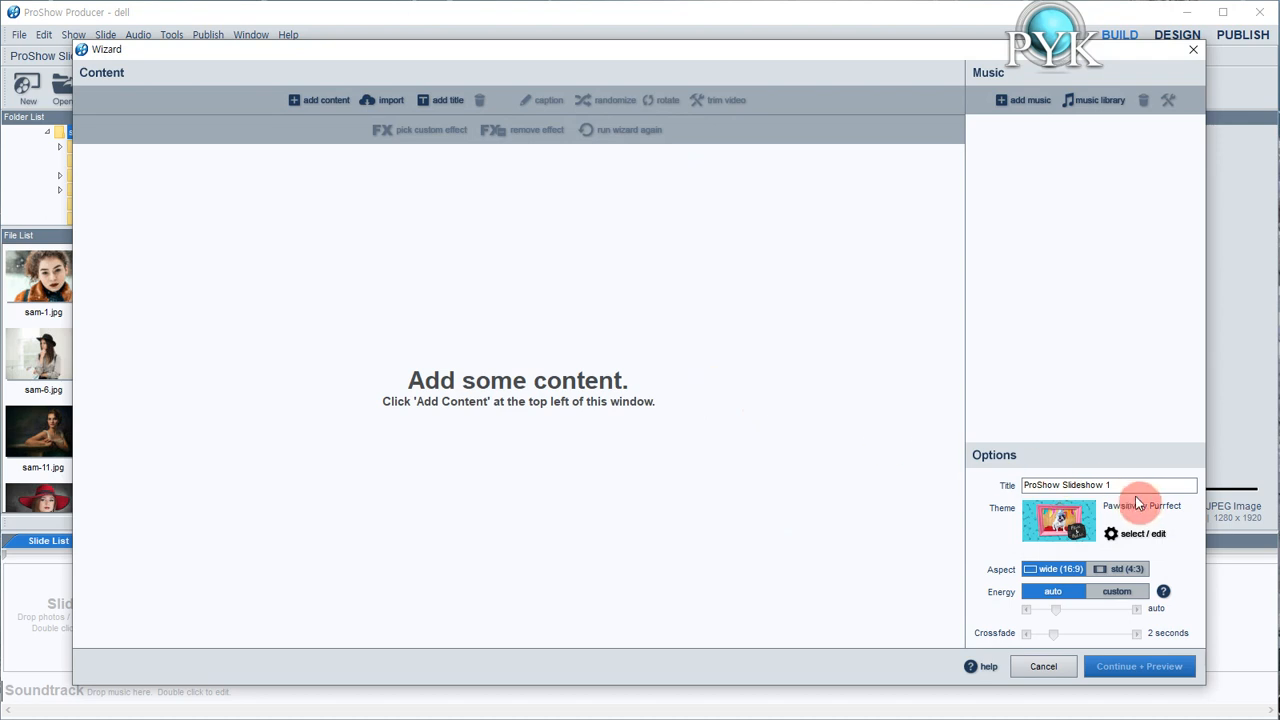
Title the show pyk-media, with the wide (16:9) aspect ratio and auto energy level
{"action": "left_click_drag", "start_coordinate": [1134, 487], "coordinate": [986, 487]}
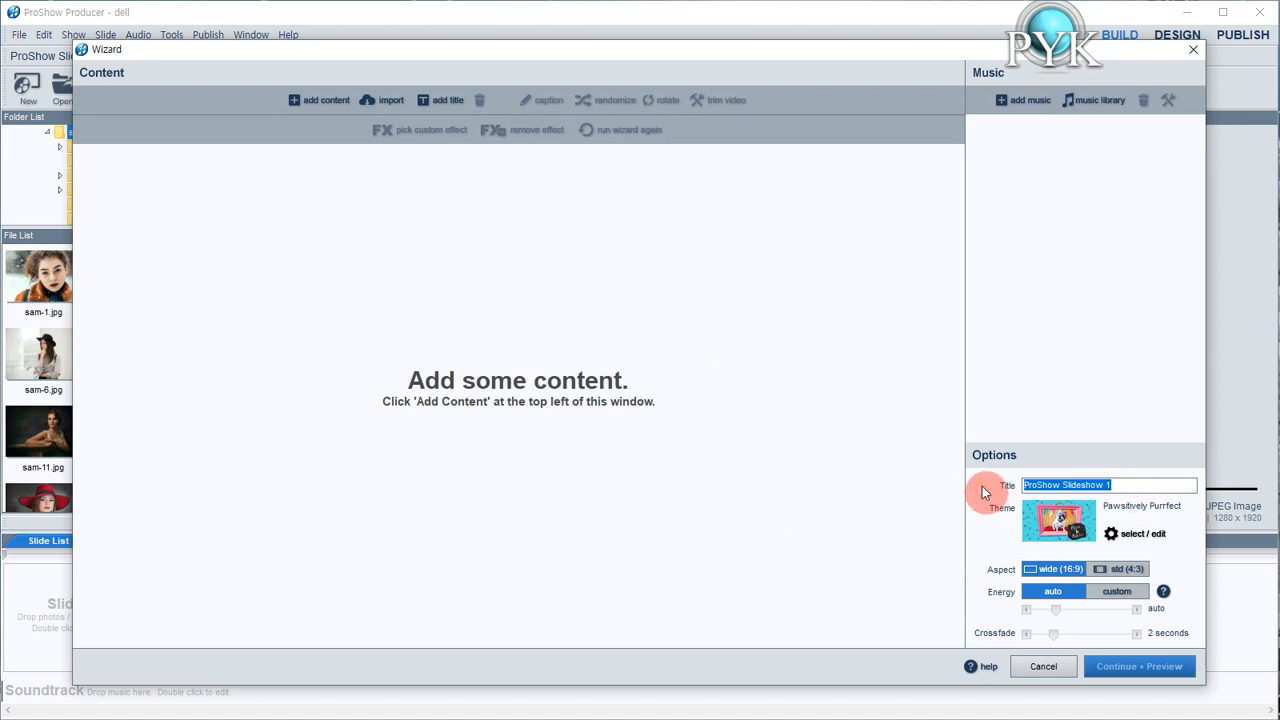
{"action": "type", "text": "pyk"}
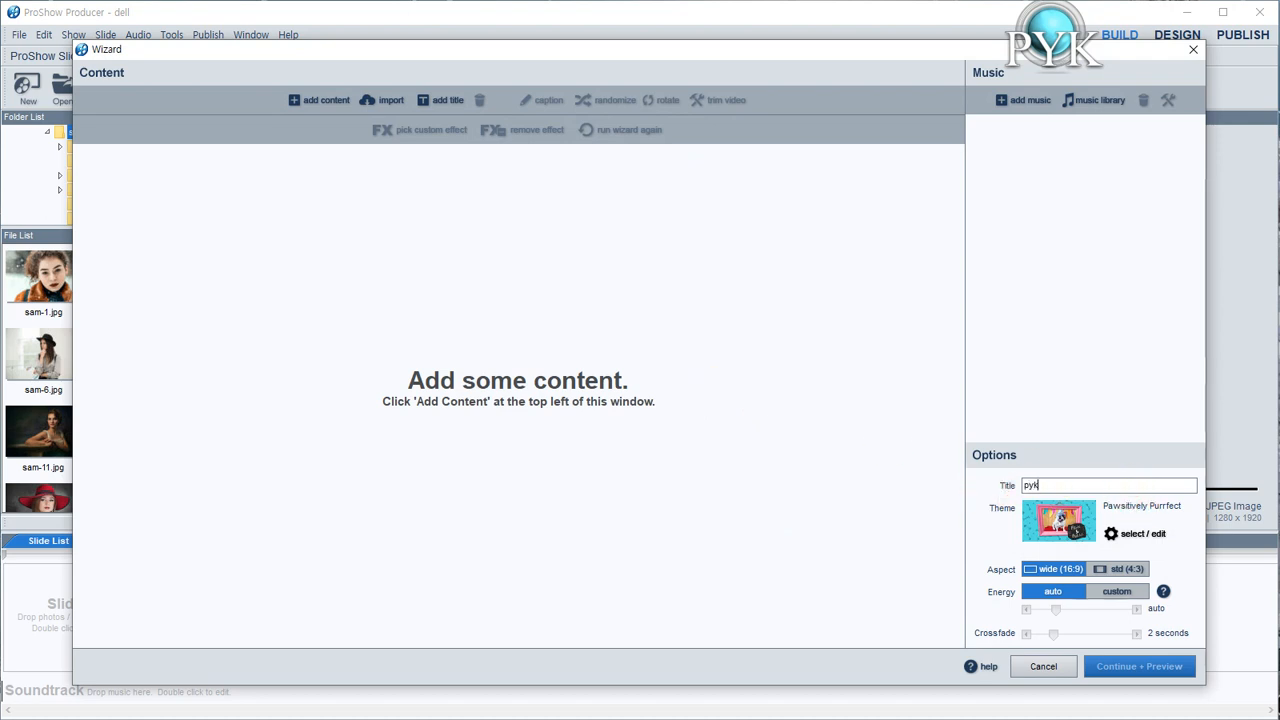
{"action": "type", "text": "-media"}
{"action": "left_click", "coordinate": [1007, 493]}
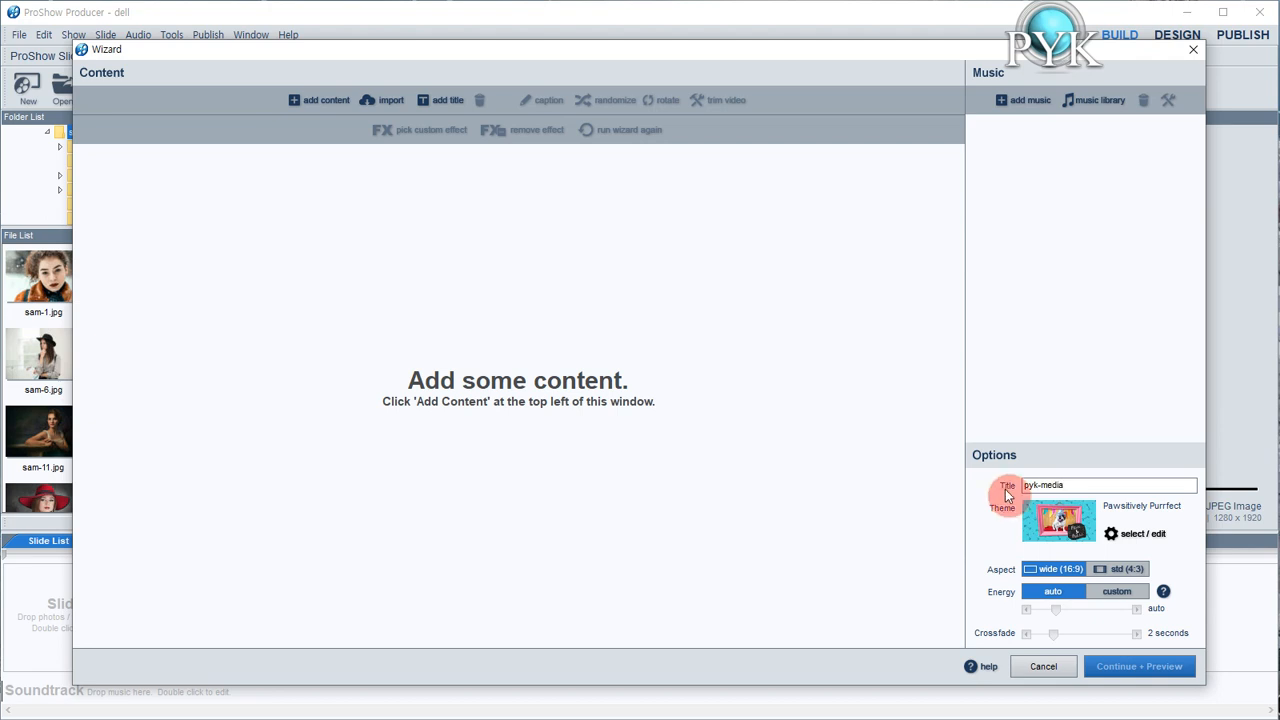
{"action": "left_click", "coordinate": [1038, 573]}
{"action": "left_click", "coordinate": [1050, 595]}
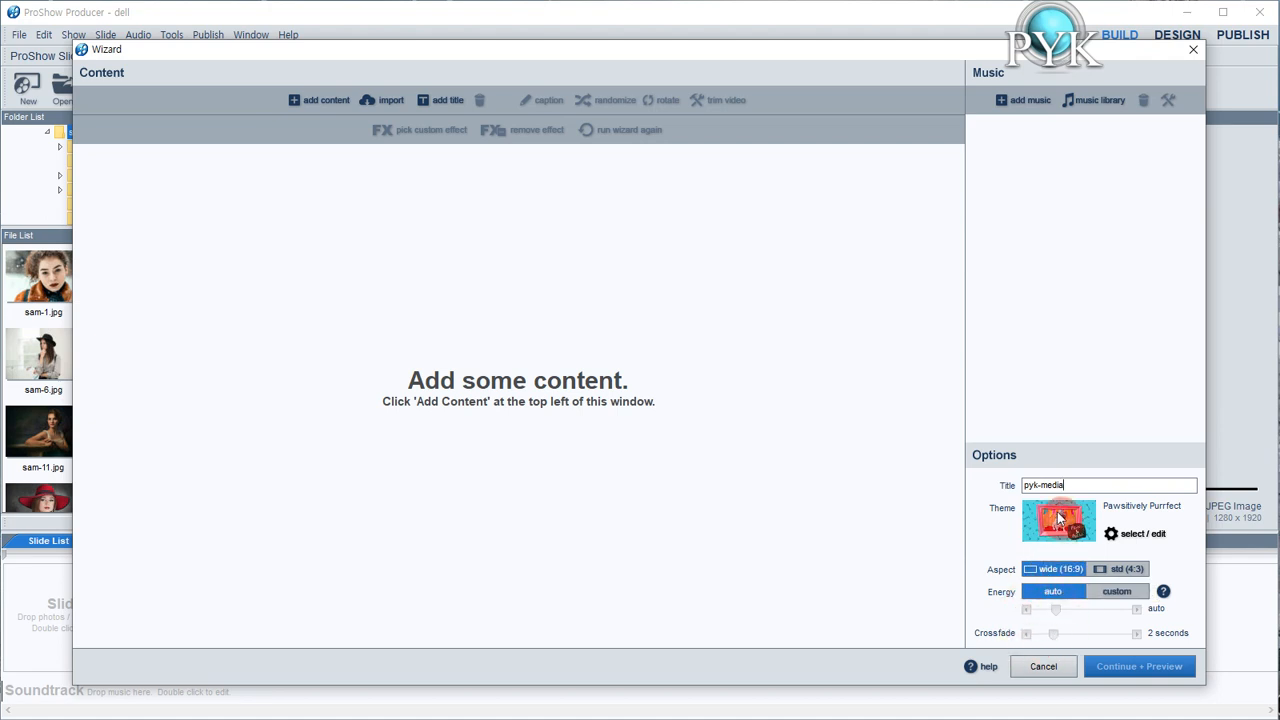
Add the video pyk intro-4.mp4 from the open intro sample folder to the wizard's content
{"action": "left_click", "coordinate": [323, 104]}
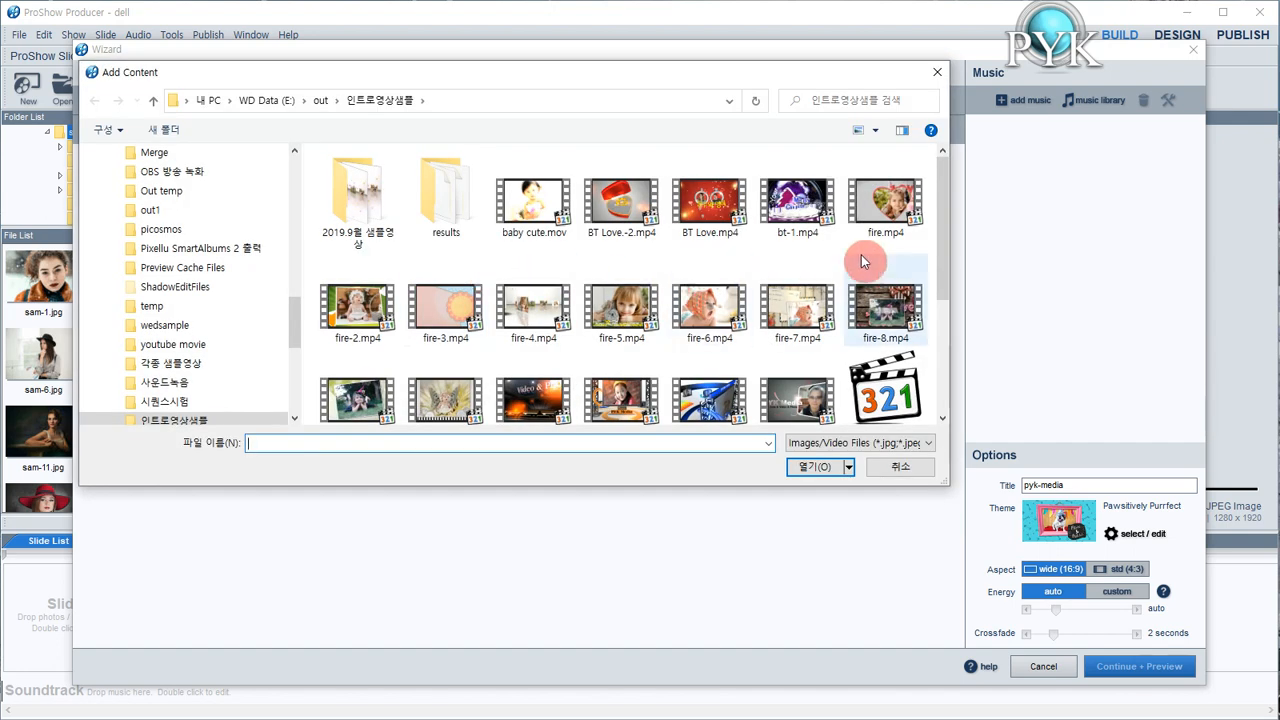
{"action": "left_click_drag", "start_coordinate": [944, 262], "coordinate": [945, 366]}
{"action": "left_click", "coordinate": [883, 283]}
{"action": "left_click", "coordinate": [808, 467]}
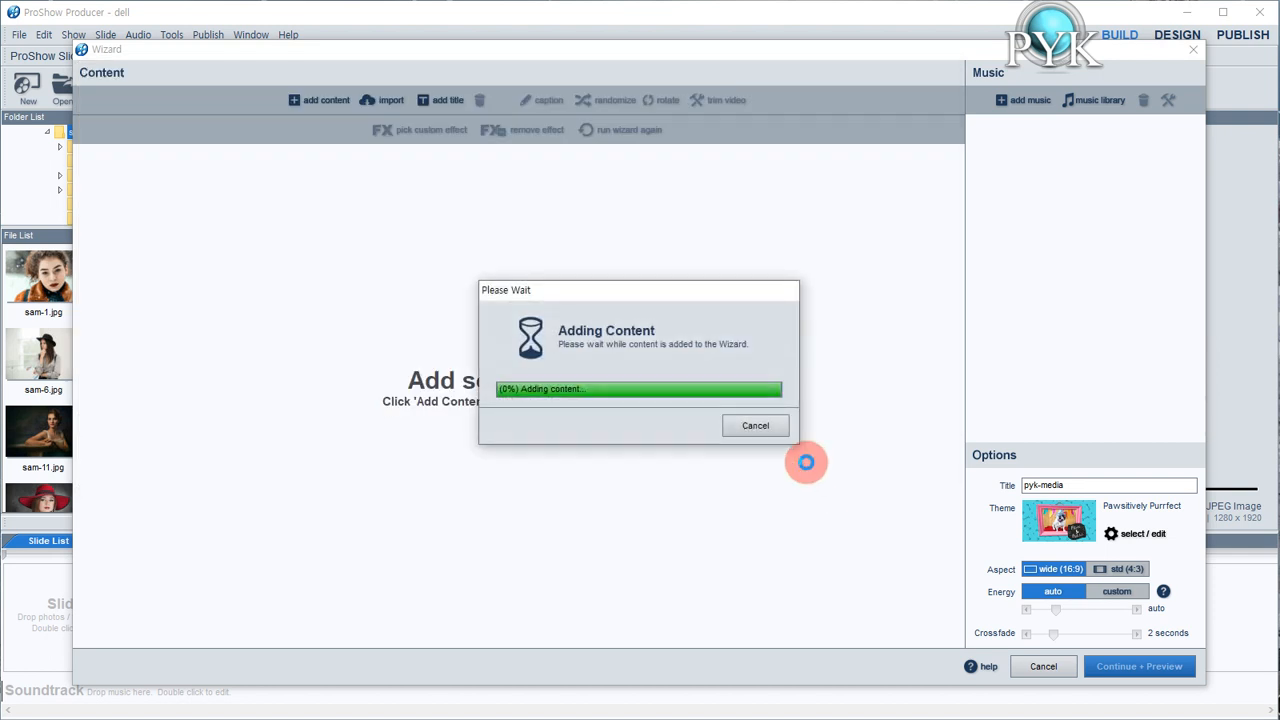
{"action": "left_click", "coordinate": [330, 266]}
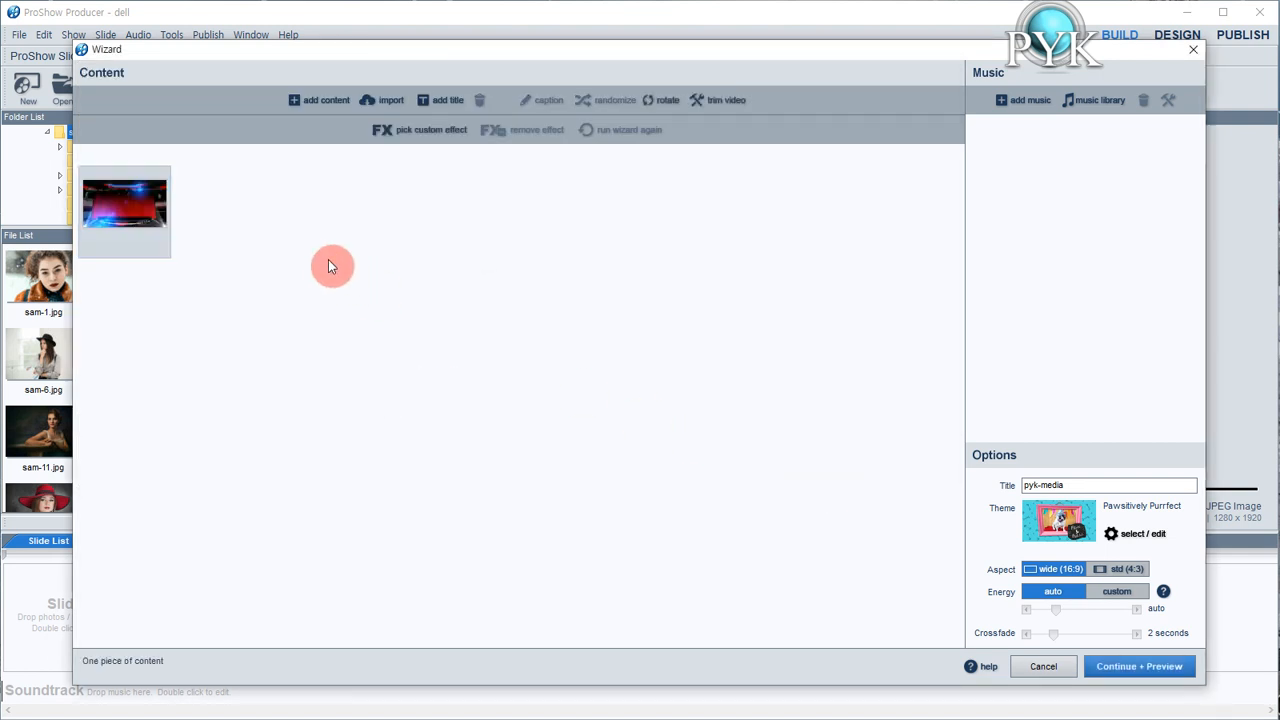
Add the photos sam-2.jpg to sam-22.jpg, except sam-12.jpg, from the sam-image folder to the content
{"action": "left_click", "coordinate": [326, 102]}
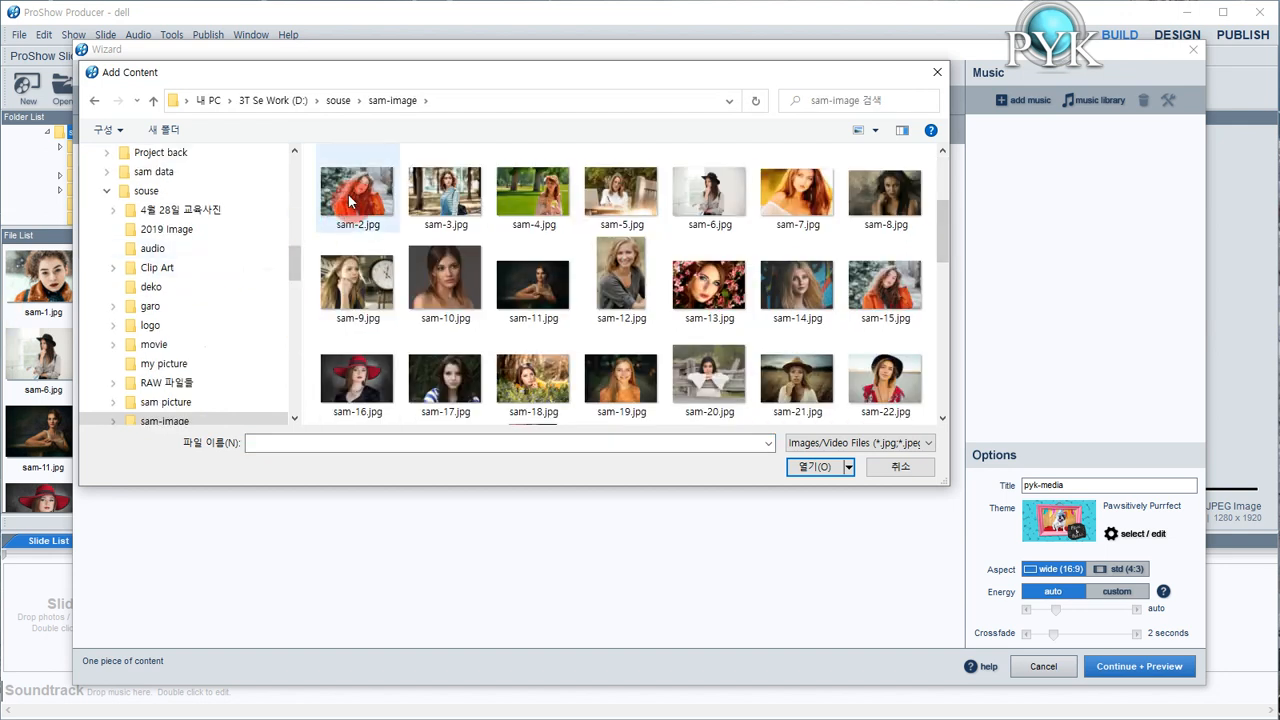
{"action": "left_click", "coordinate": [385, 207]}
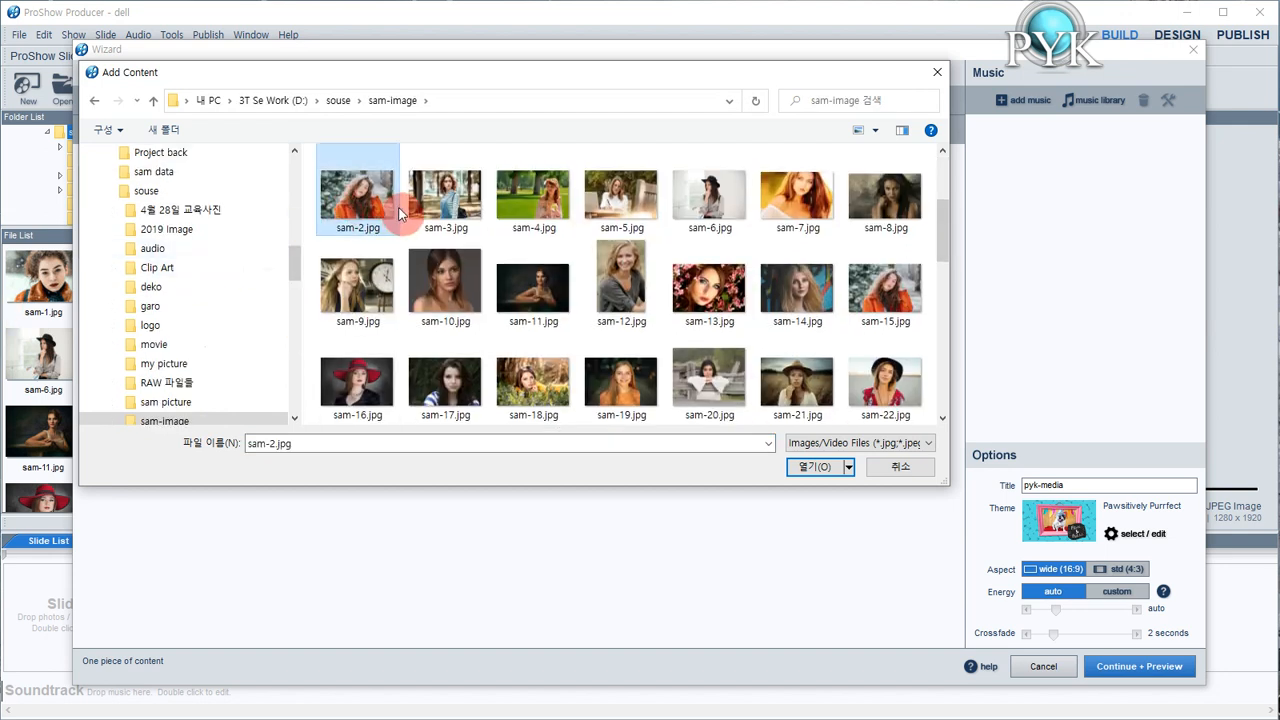
{"action": "left_click", "coordinate": [890, 378], "text": "shift"}
{"action": "left_click", "coordinate": [662, 268], "text": "ctrl"}
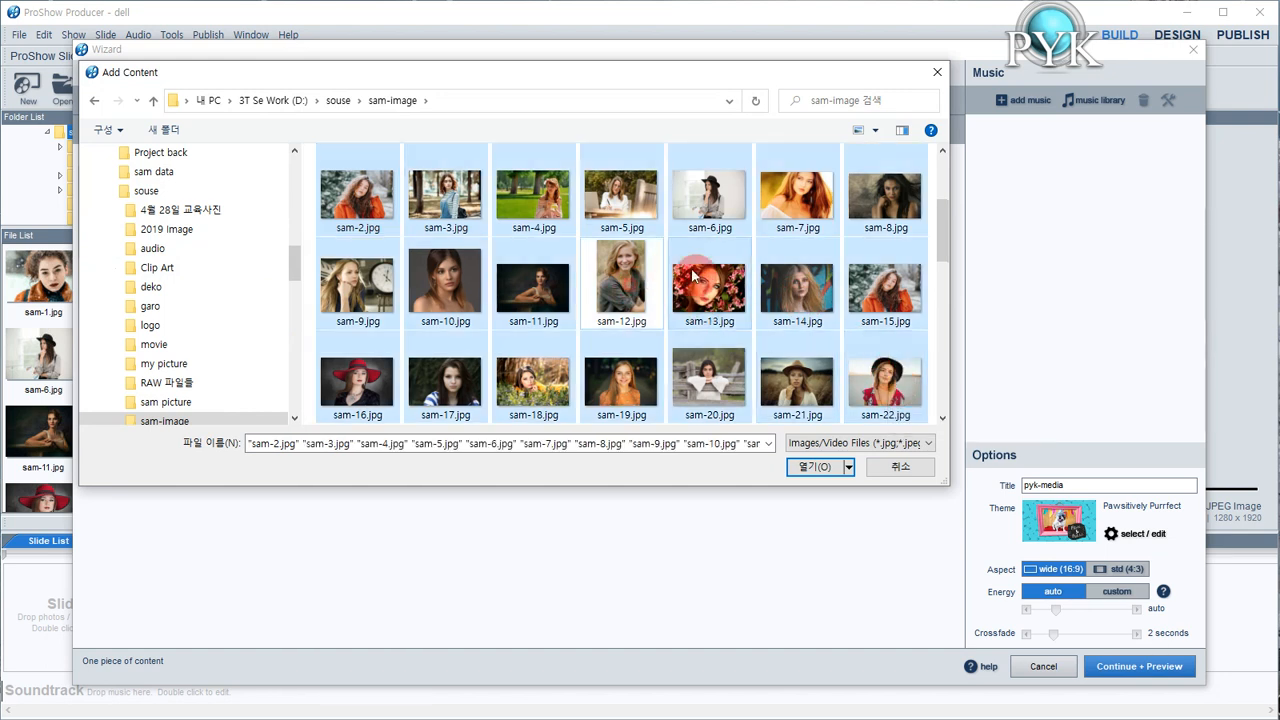
{"action": "left_click_drag", "start_coordinate": [940, 241], "coordinate": [942, 245]}
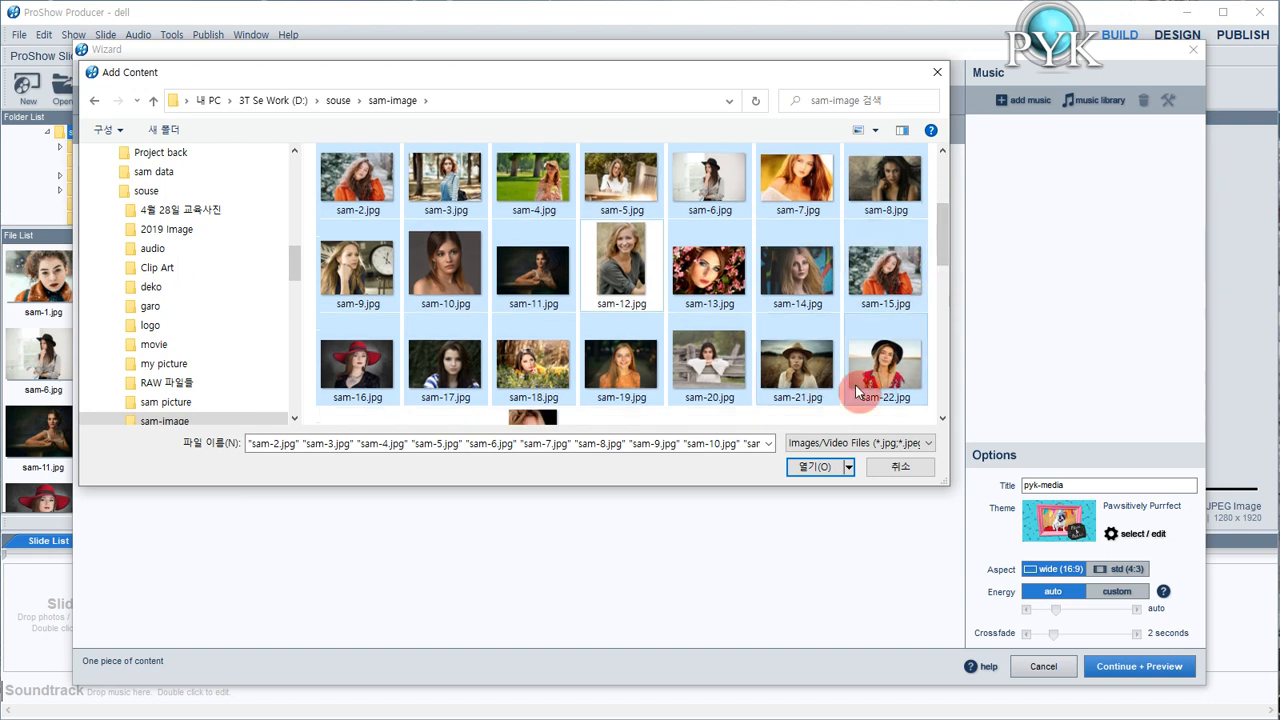
{"action": "left_click", "coordinate": [826, 470]}
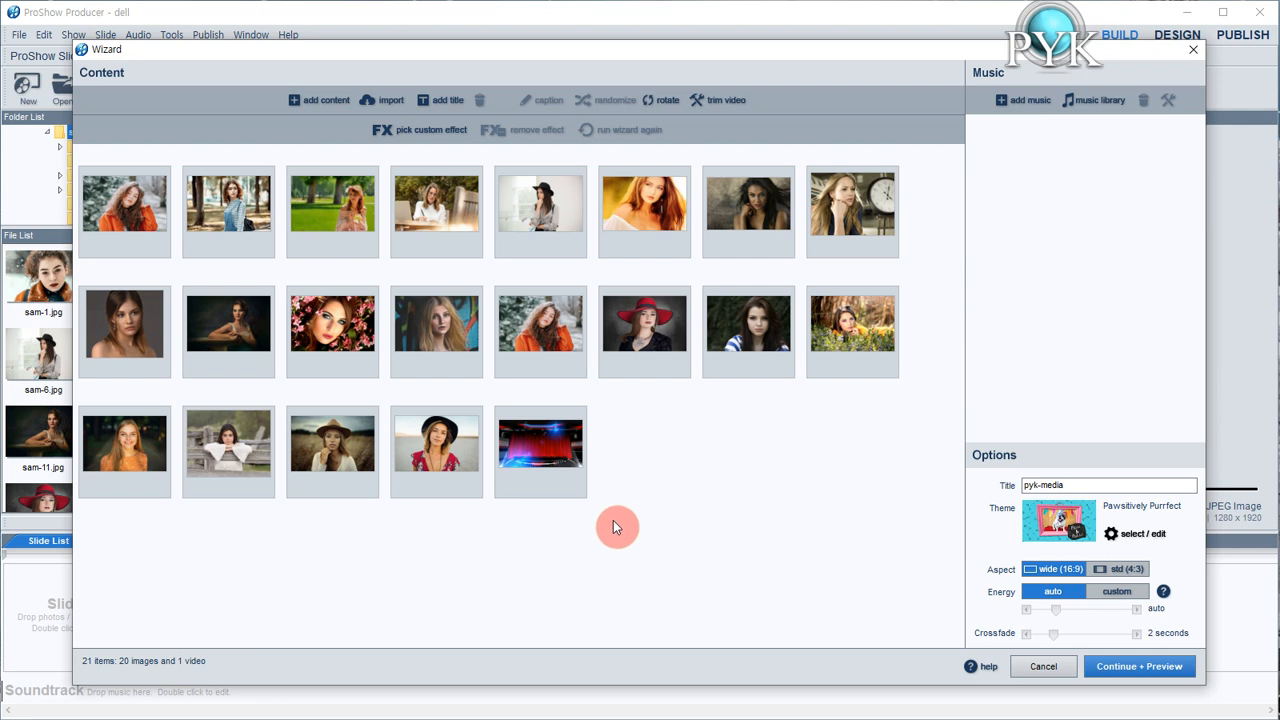
Reorder the content so pyk intro-4.mp4 is first, sam-14.jpg fourth and sam-22.jpg twelfth
{"action": "left_click", "coordinate": [565, 463]}
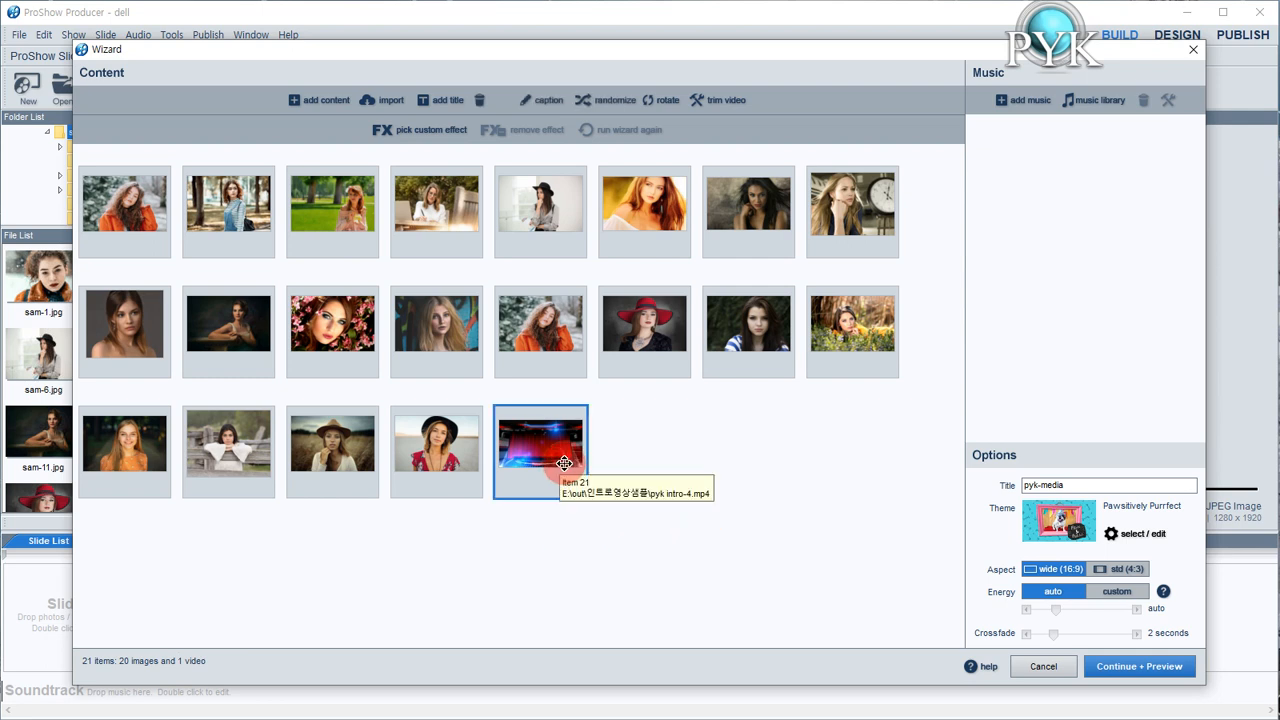
{"action": "mouse_move", "coordinate": [565, 463]}
{"action": "left_mouse_down"}
{"action": "mouse_move", "coordinate": [130, 212]}
{"action": "mouse_move", "coordinate": [120, 220]}
{"action": "left_mouse_up"}
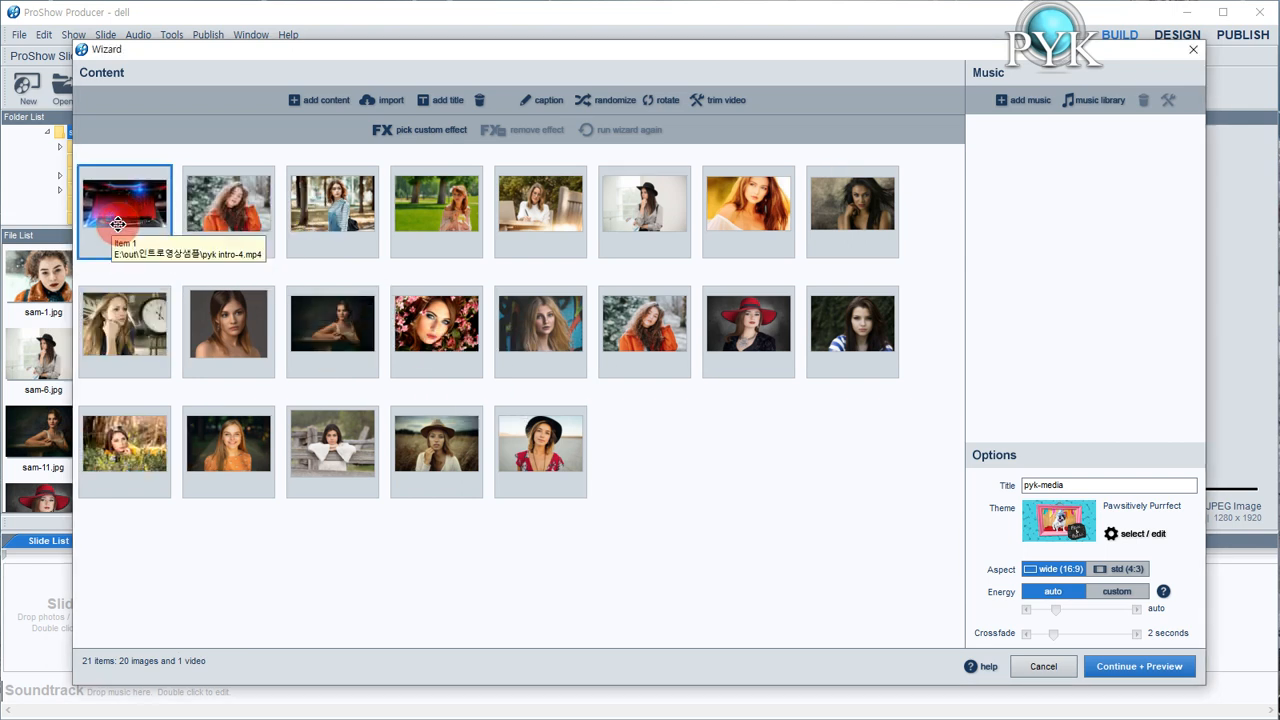
{"action": "left_click_drag", "start_coordinate": [552, 320], "coordinate": [414, 236]}
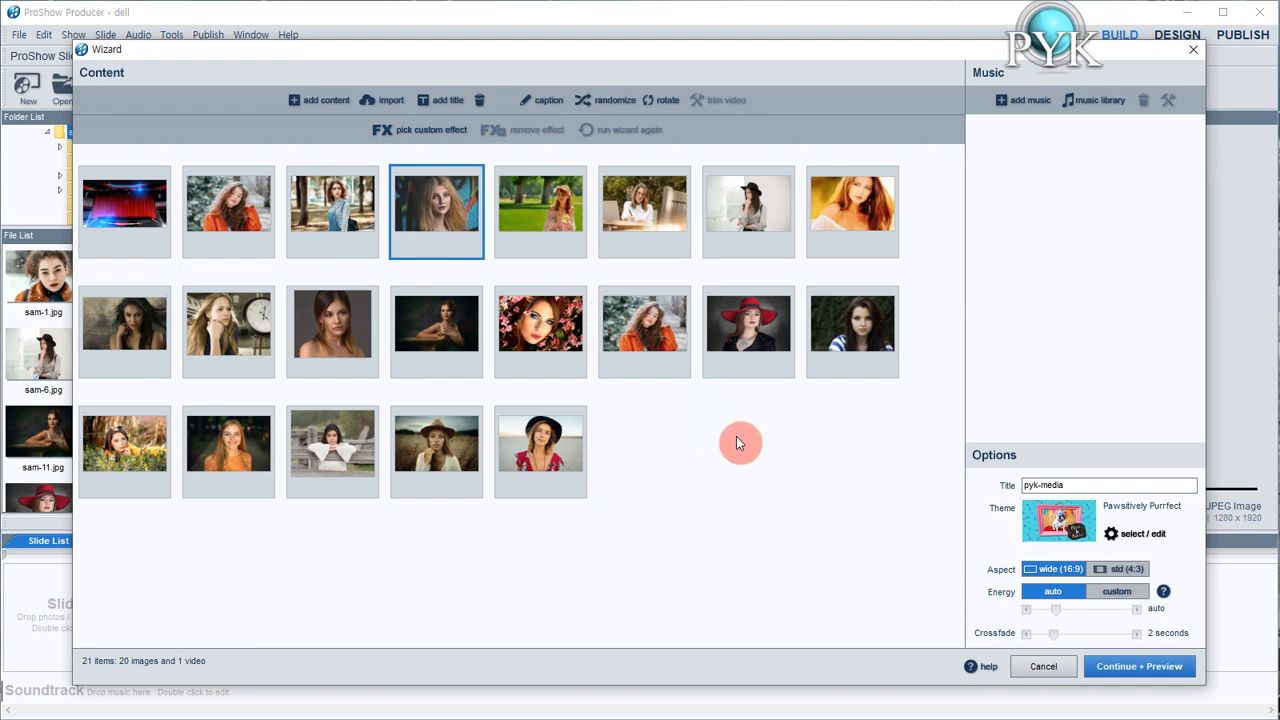
{"action": "left_click_drag", "start_coordinate": [548, 450], "coordinate": [448, 342]}
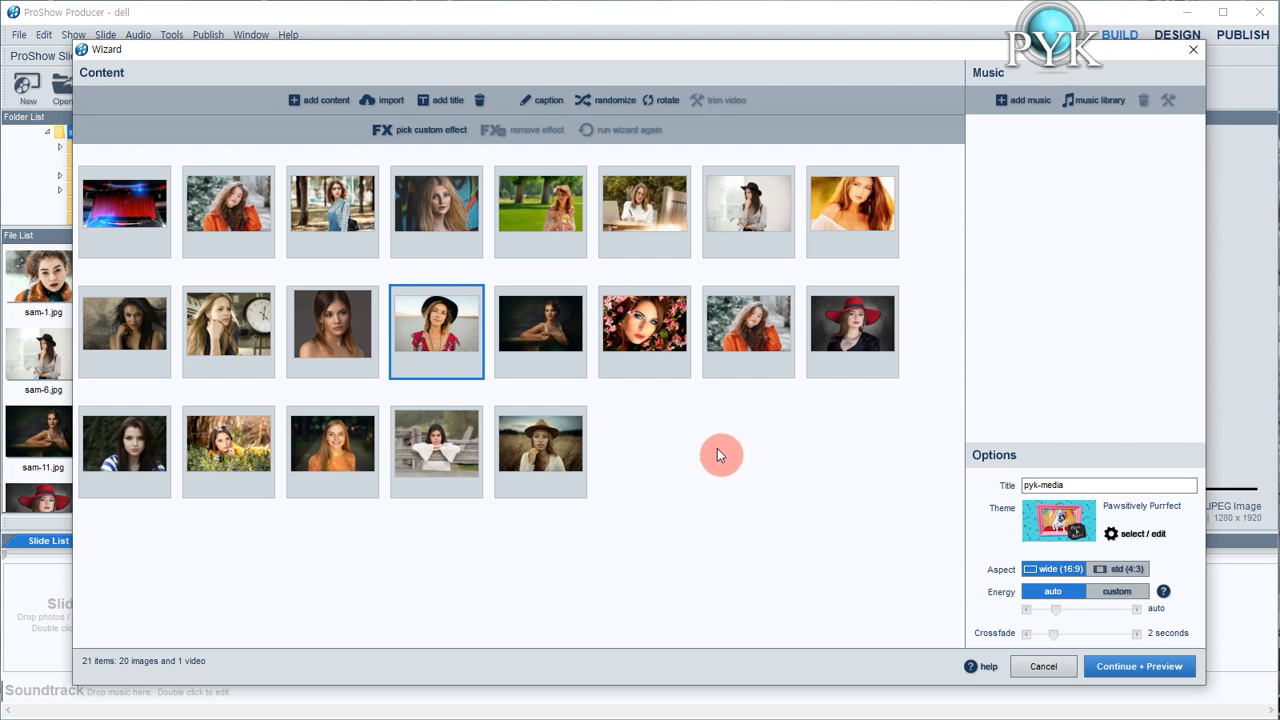
Apply the VIP-BG1 custom effect from the p_media category to the third item, sam-3.jpg
{"action": "left_click", "coordinate": [341, 217]}
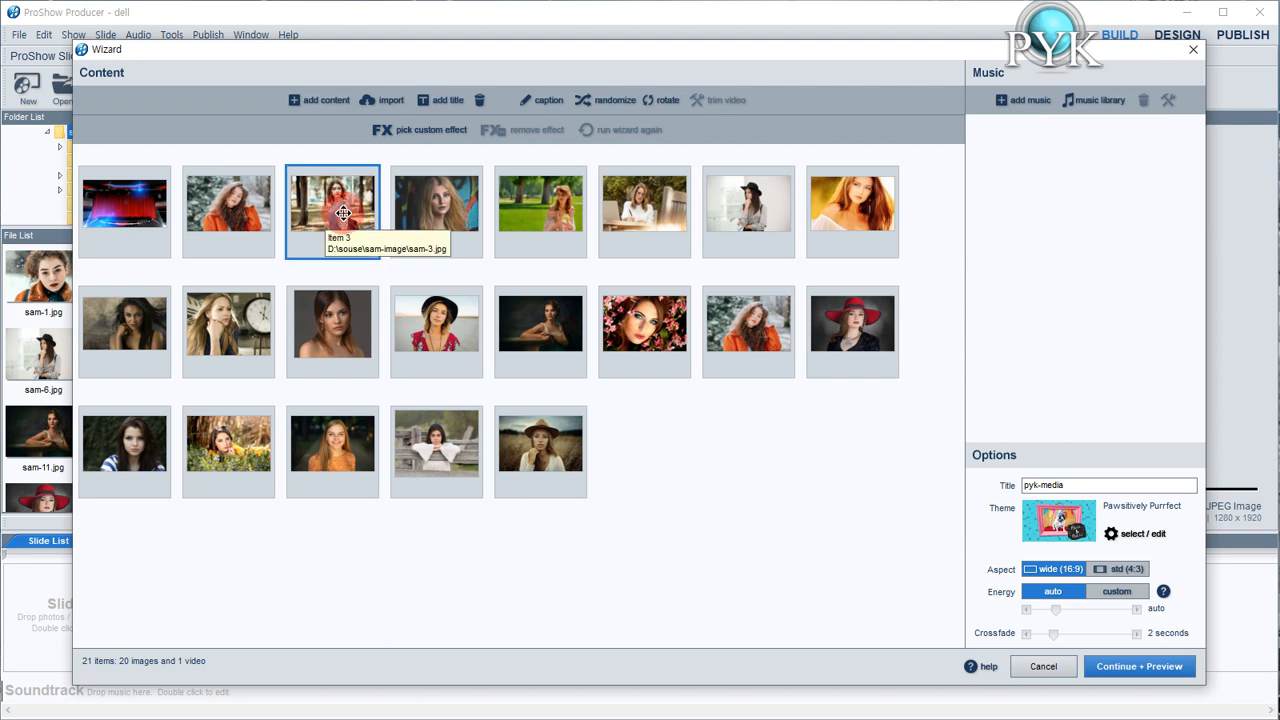
{"action": "left_click", "coordinate": [445, 140]}
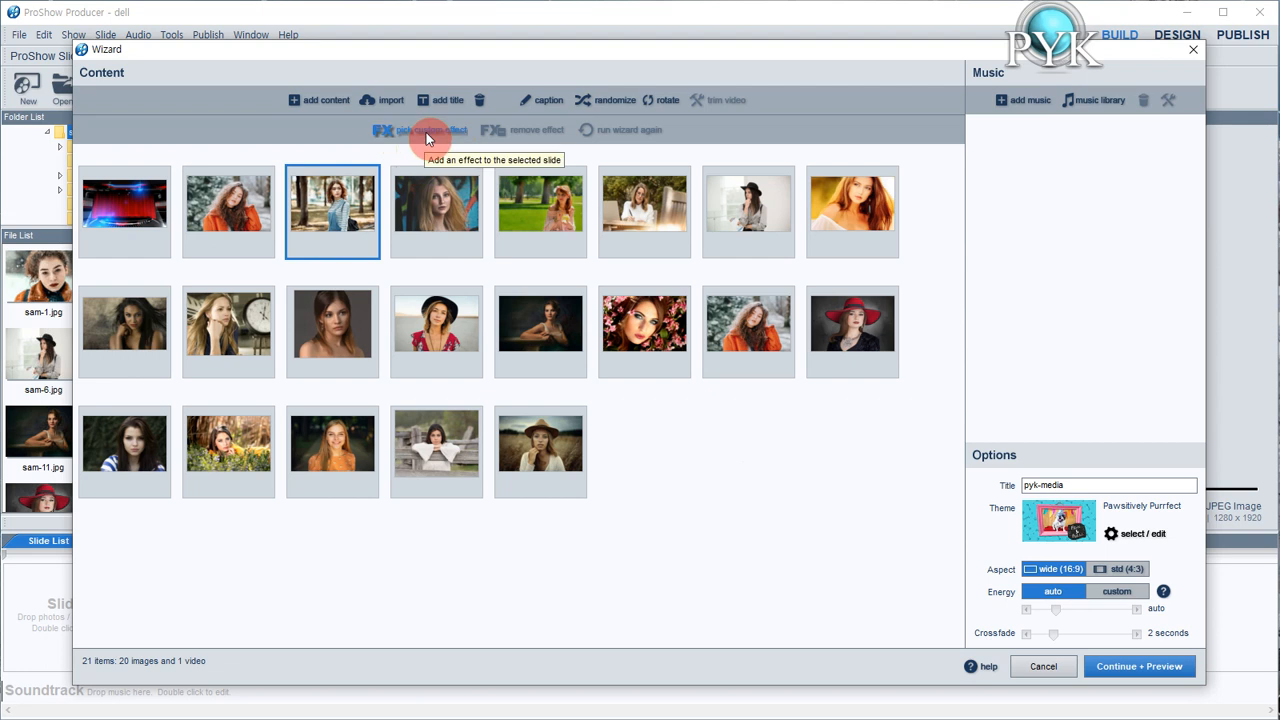
{"action": "left_click", "coordinate": [426, 137]}
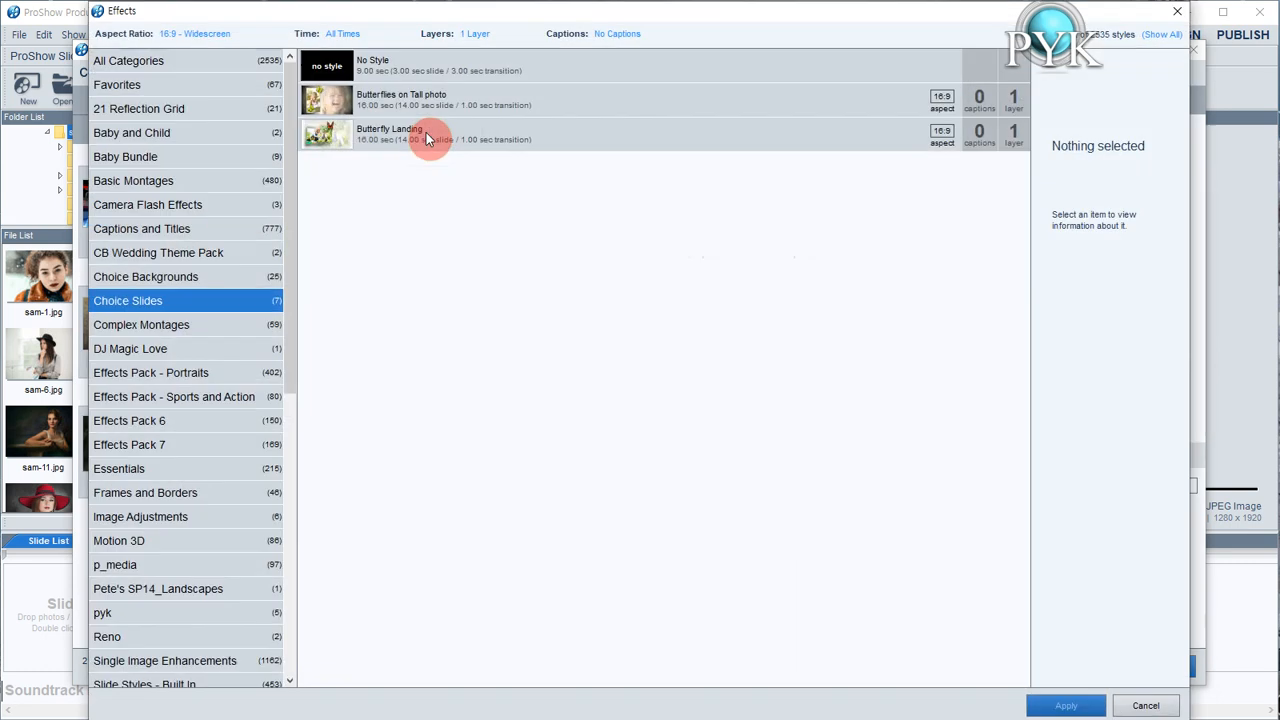
{"action": "left_click", "coordinate": [352, 141]}
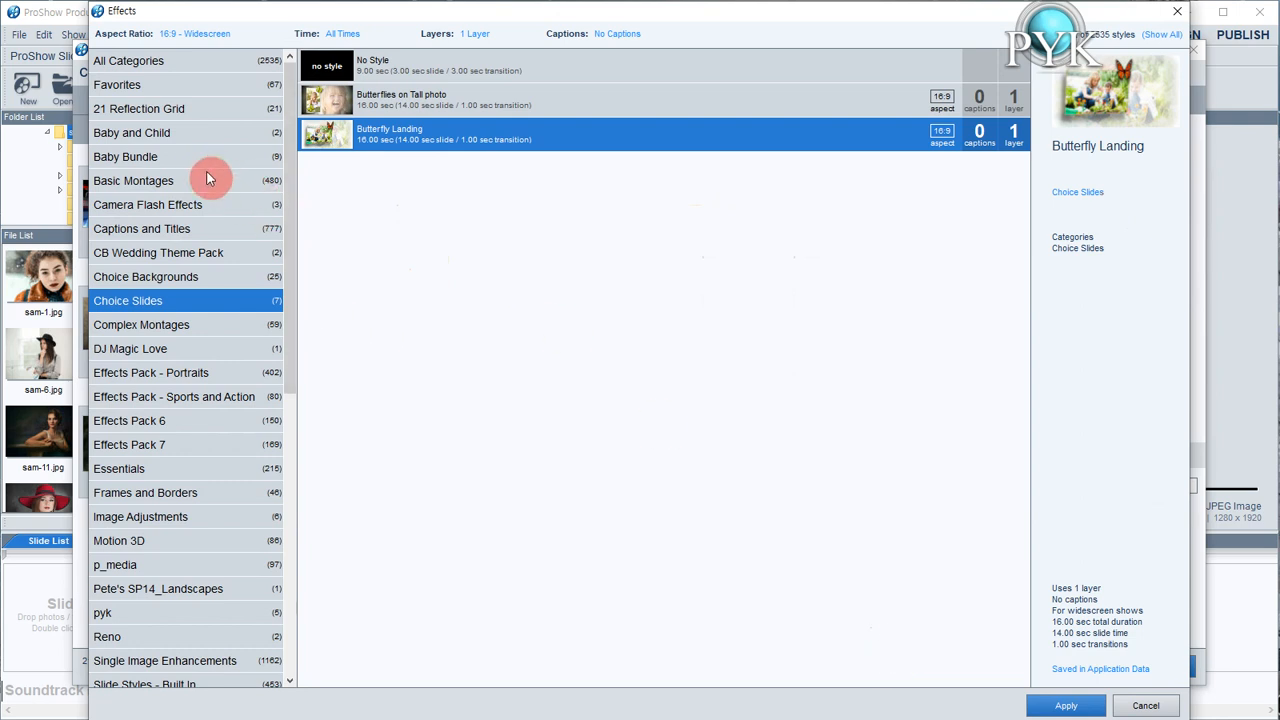
{"action": "left_click", "coordinate": [208, 350]}
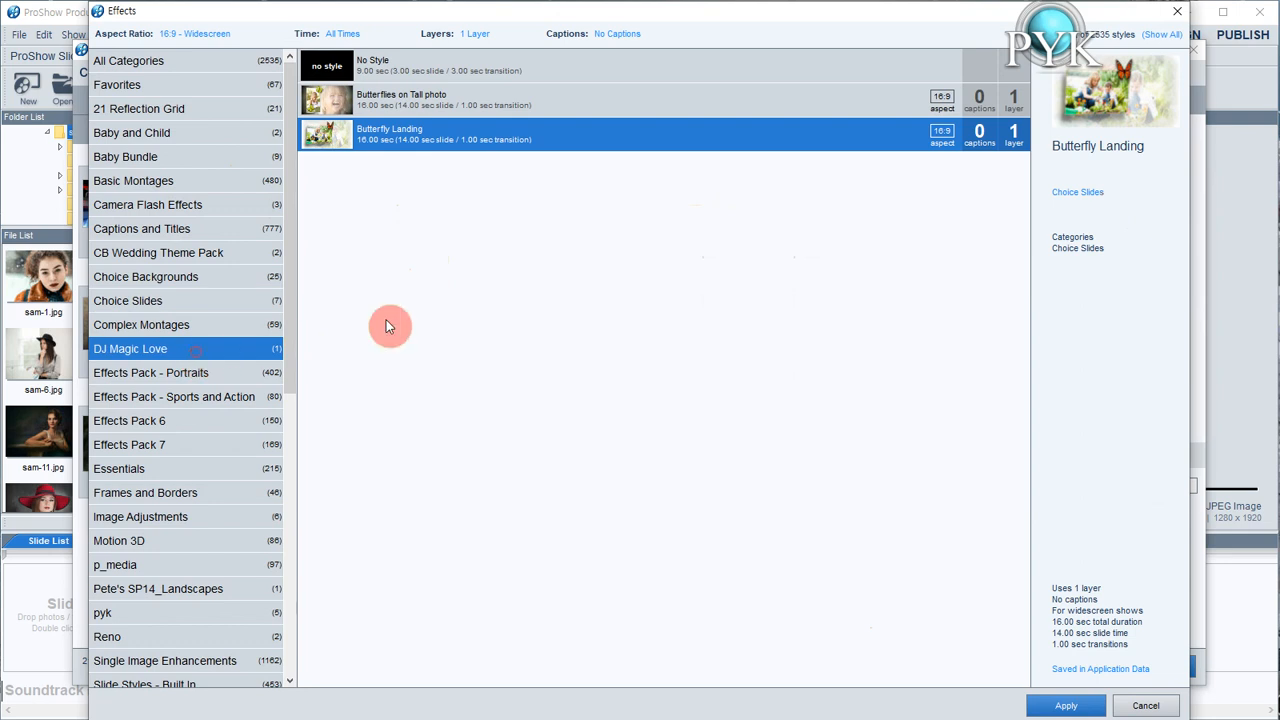
{"action": "left_click", "coordinate": [242, 372]}
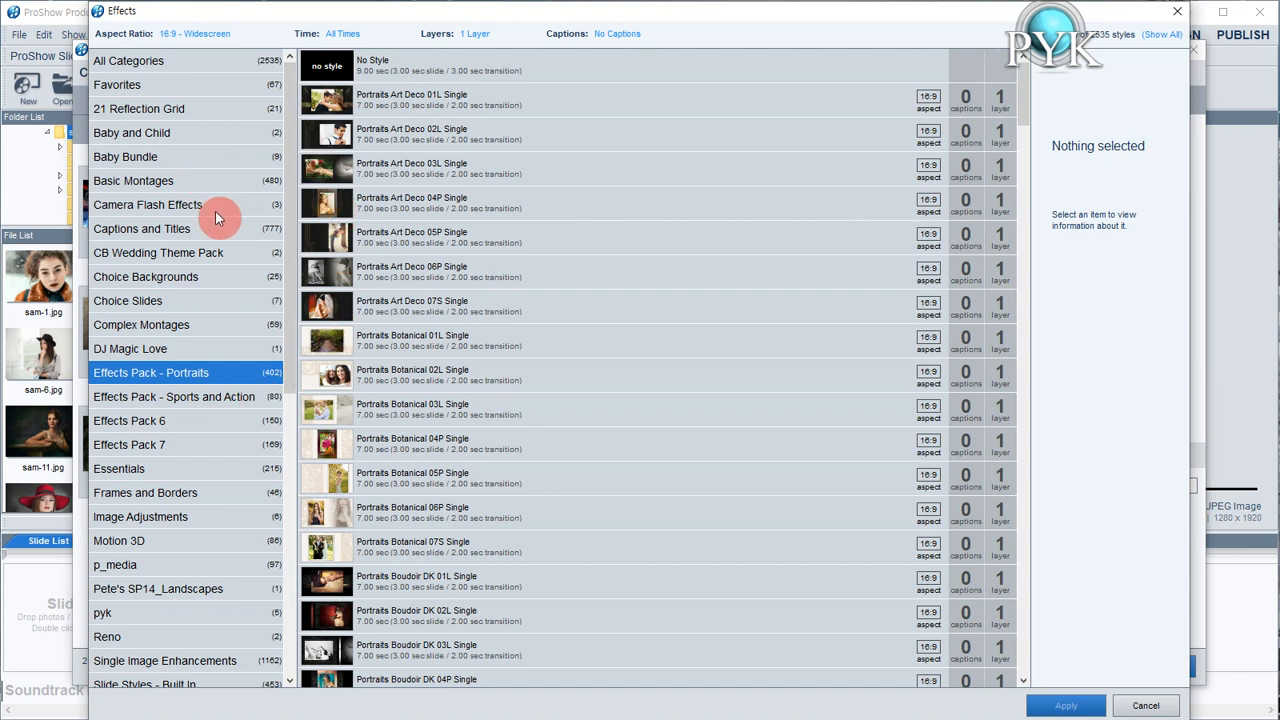
{"action": "left_click", "coordinate": [203, 302]}
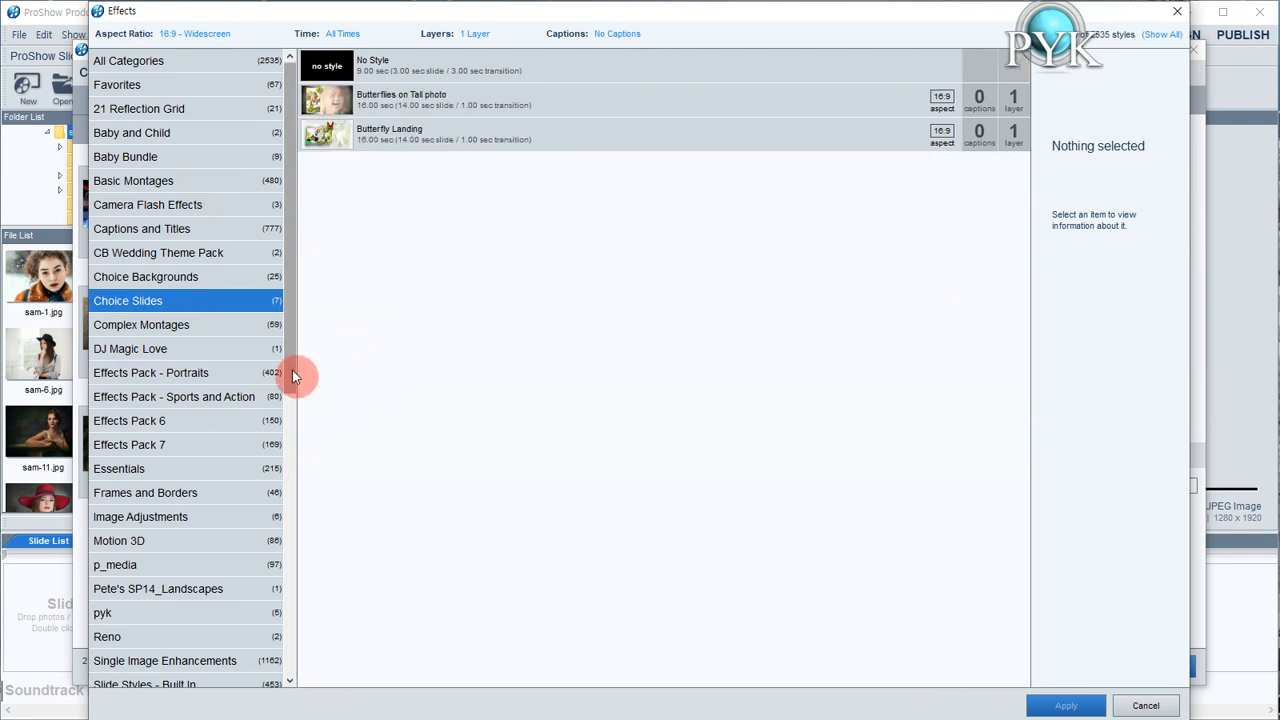
{"action": "left_click_drag", "start_coordinate": [292, 370], "coordinate": [277, 430]}
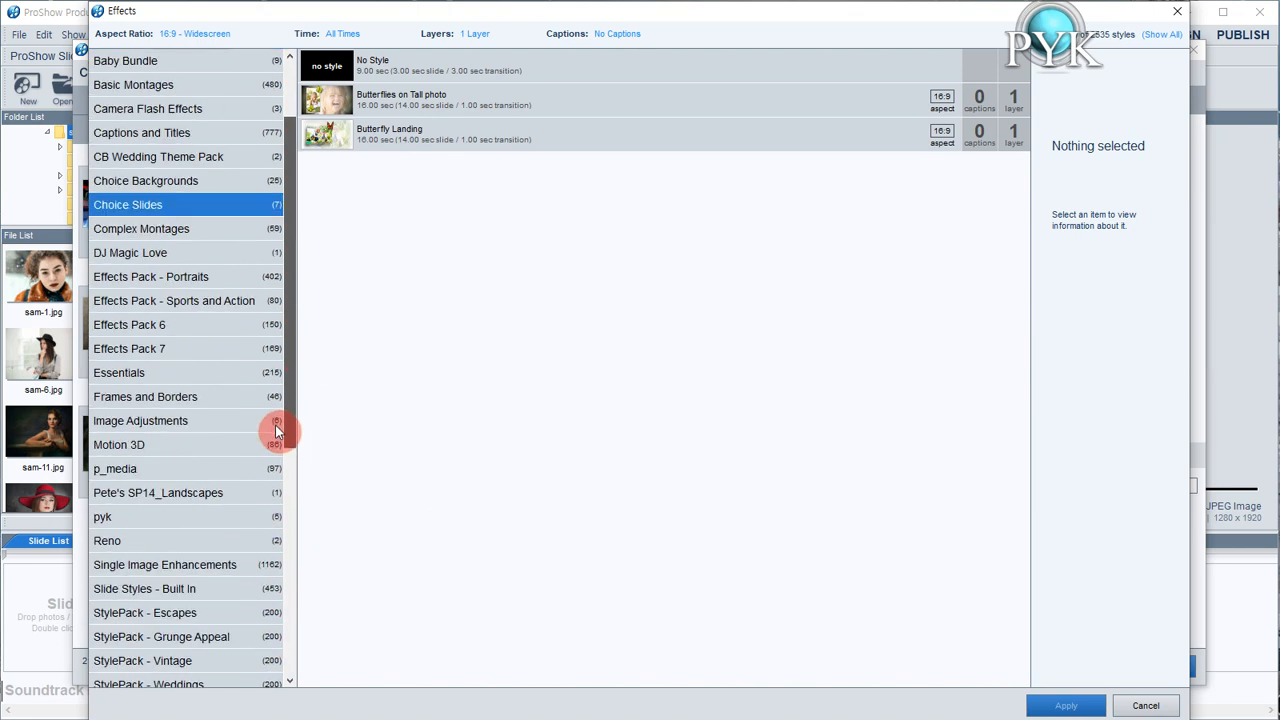
{"action": "left_click", "coordinate": [187, 469]}
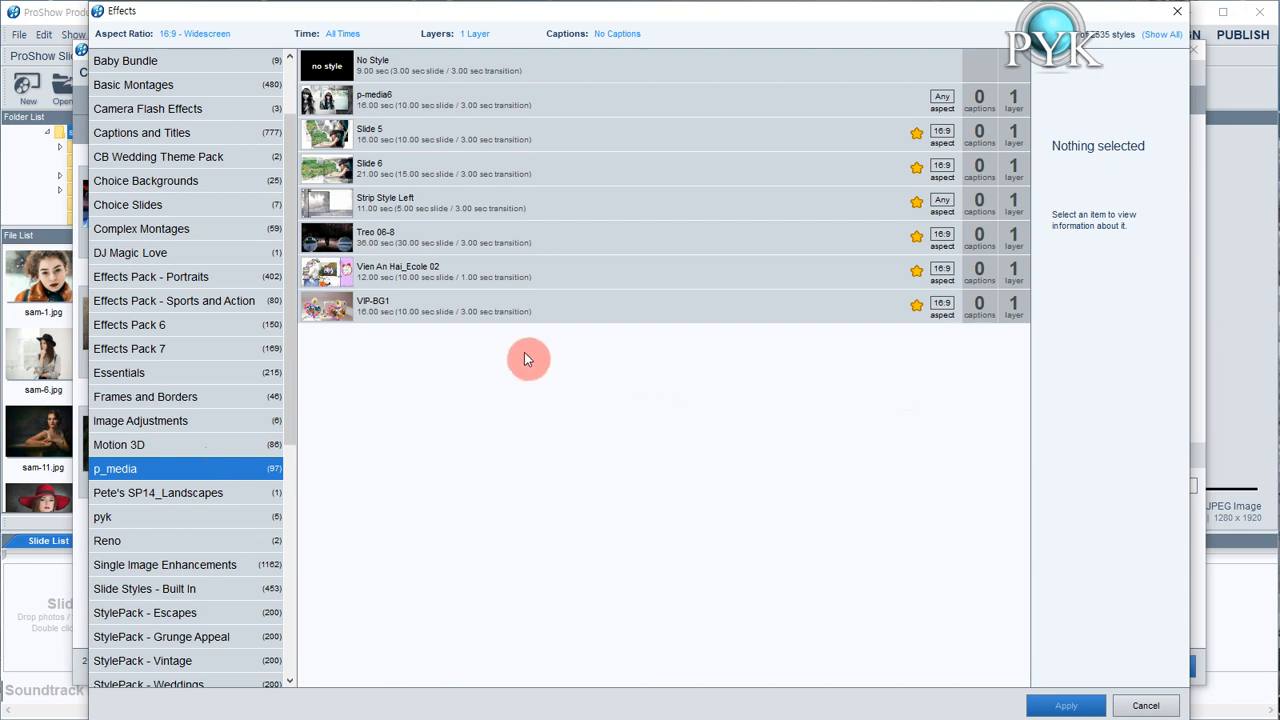
{"action": "left_click", "coordinate": [368, 312]}
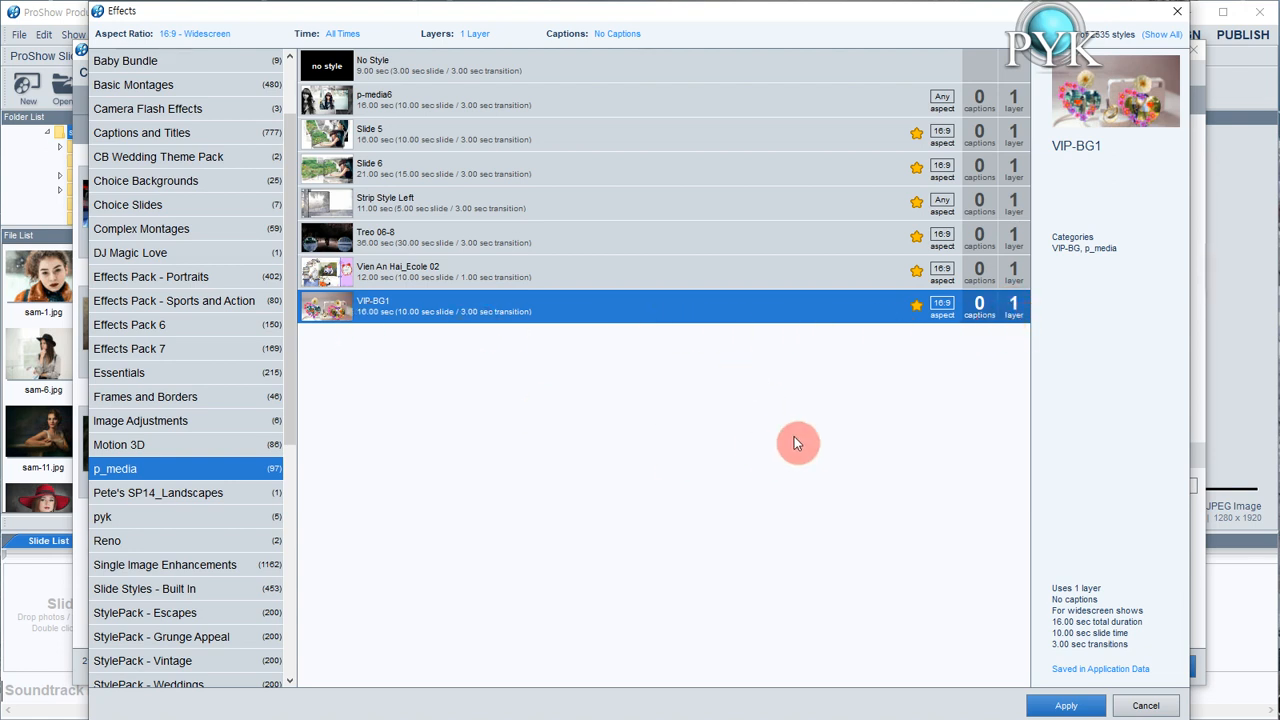
{"action": "left_click", "coordinate": [1063, 700]}
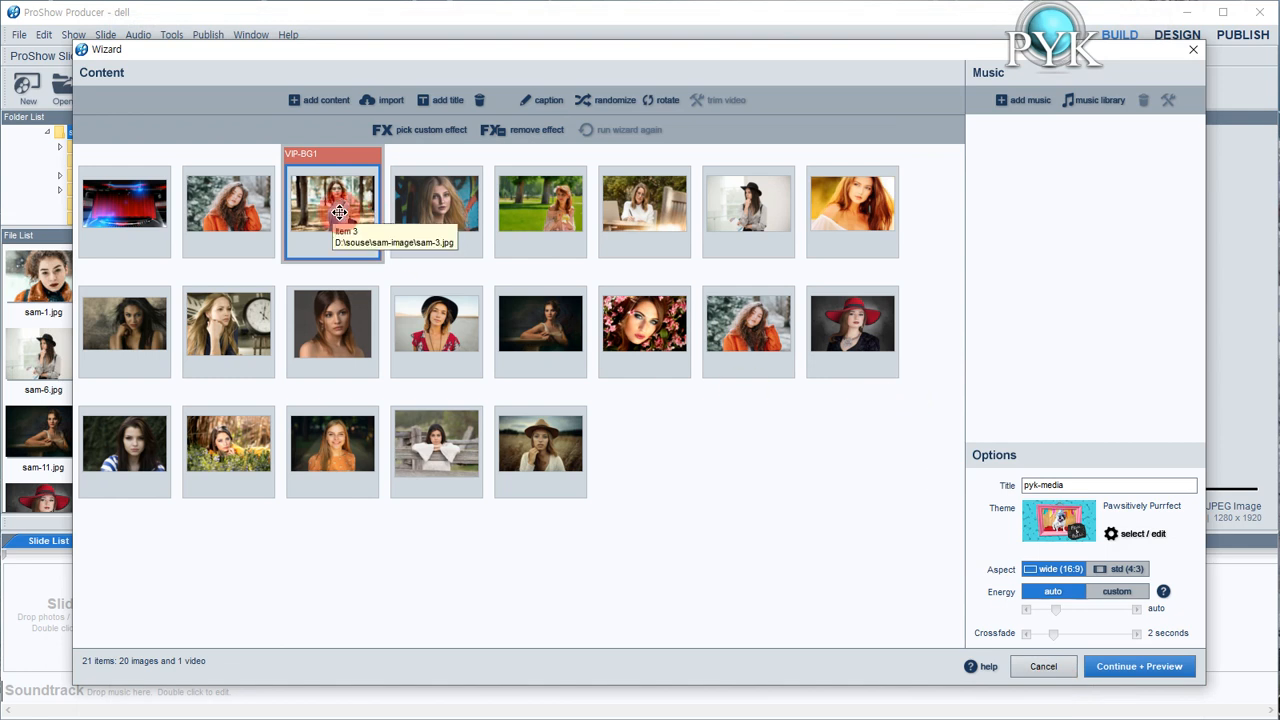
{"action": "left_click", "coordinate": [292, 155]}
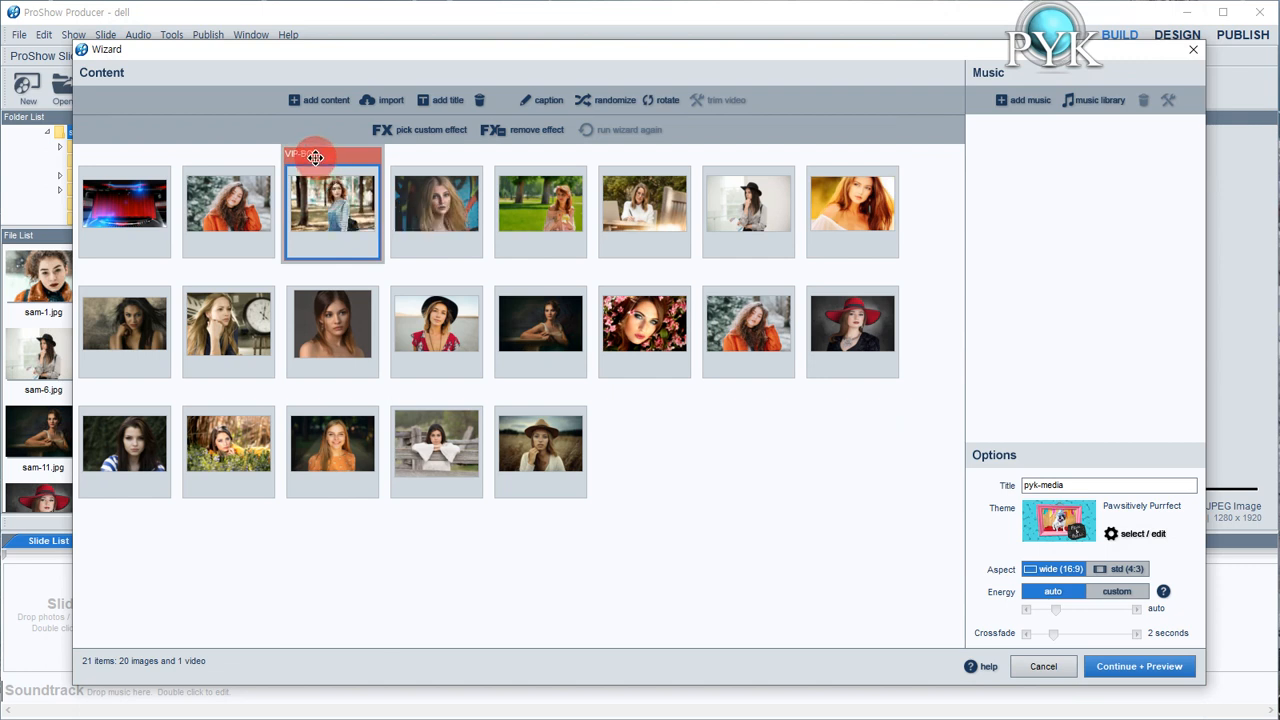
Apply the Slide 6 custom effect from the p_media category to the sixth content item
{"action": "left_click", "coordinate": [639, 214]}
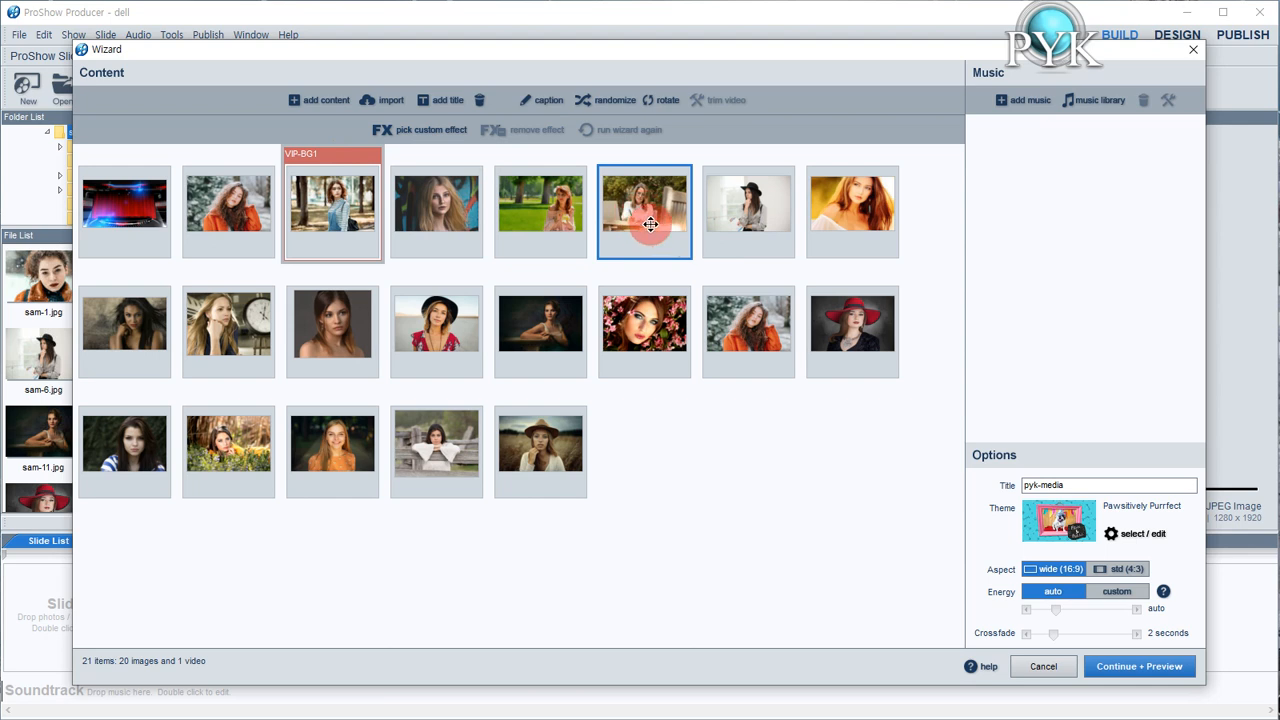
{"action": "left_click", "coordinate": [444, 133]}
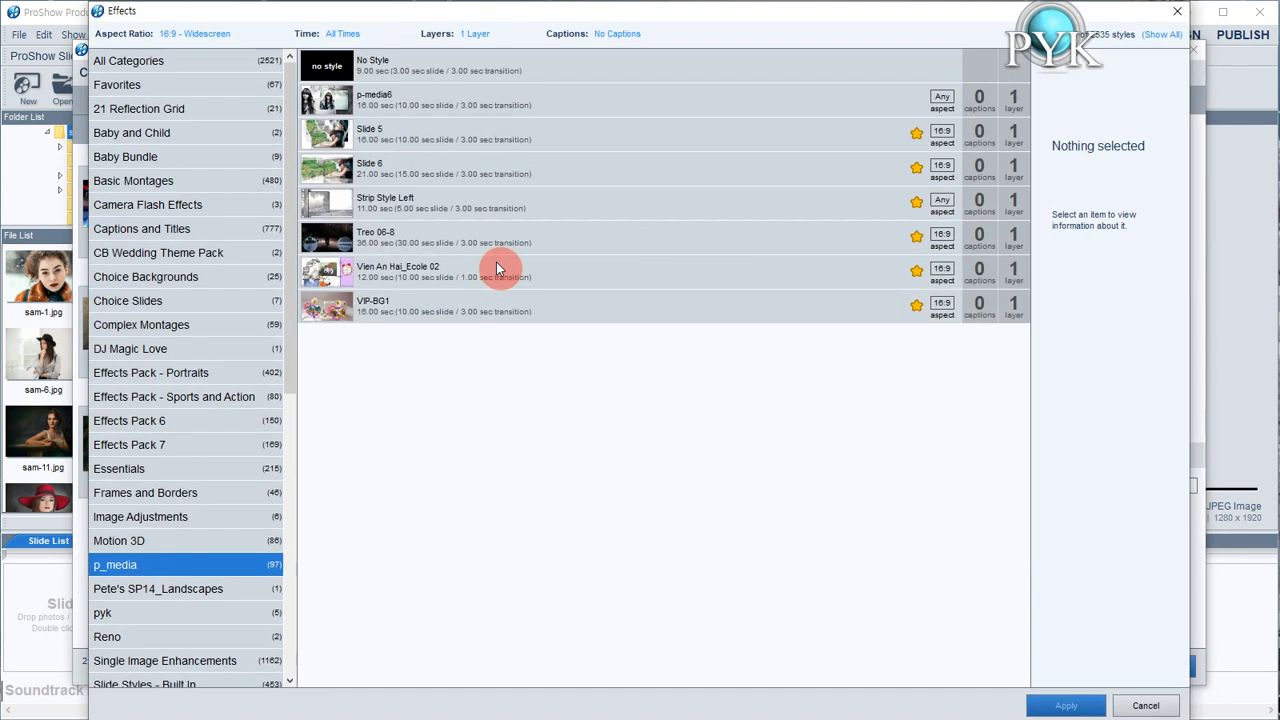
{"action": "left_click", "coordinate": [337, 245]}
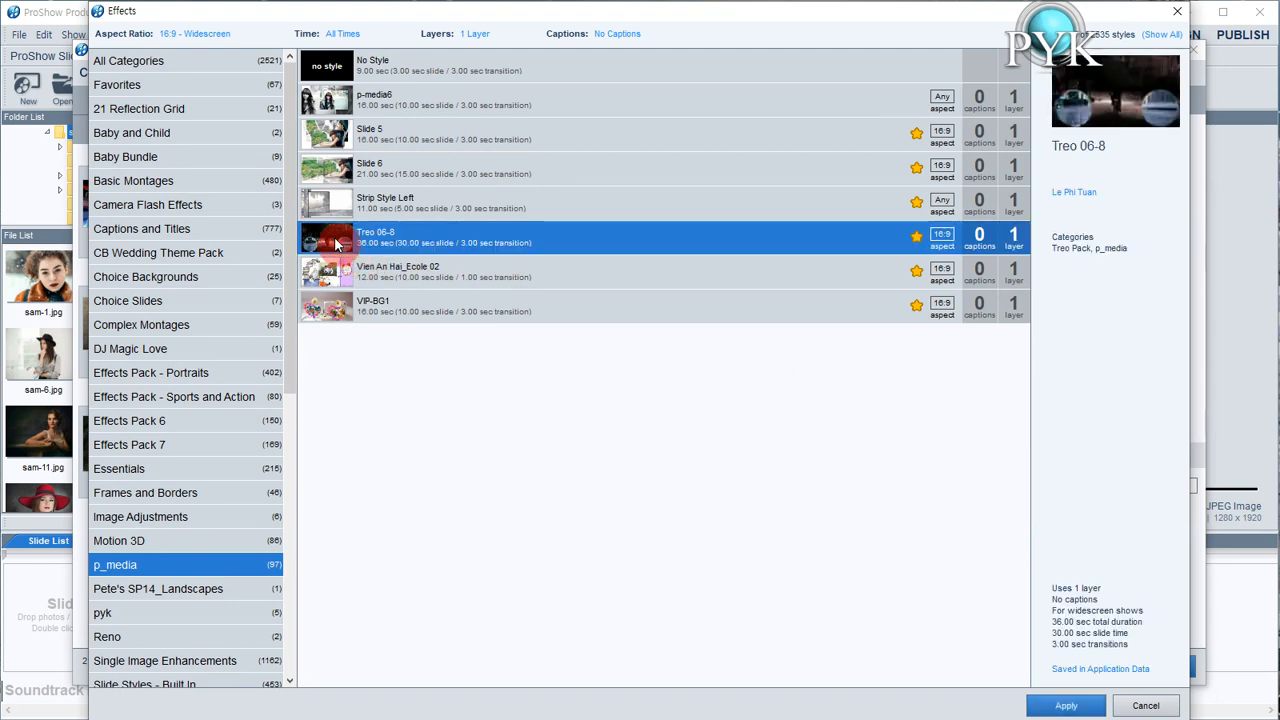
{"action": "left_click", "coordinate": [340, 207]}
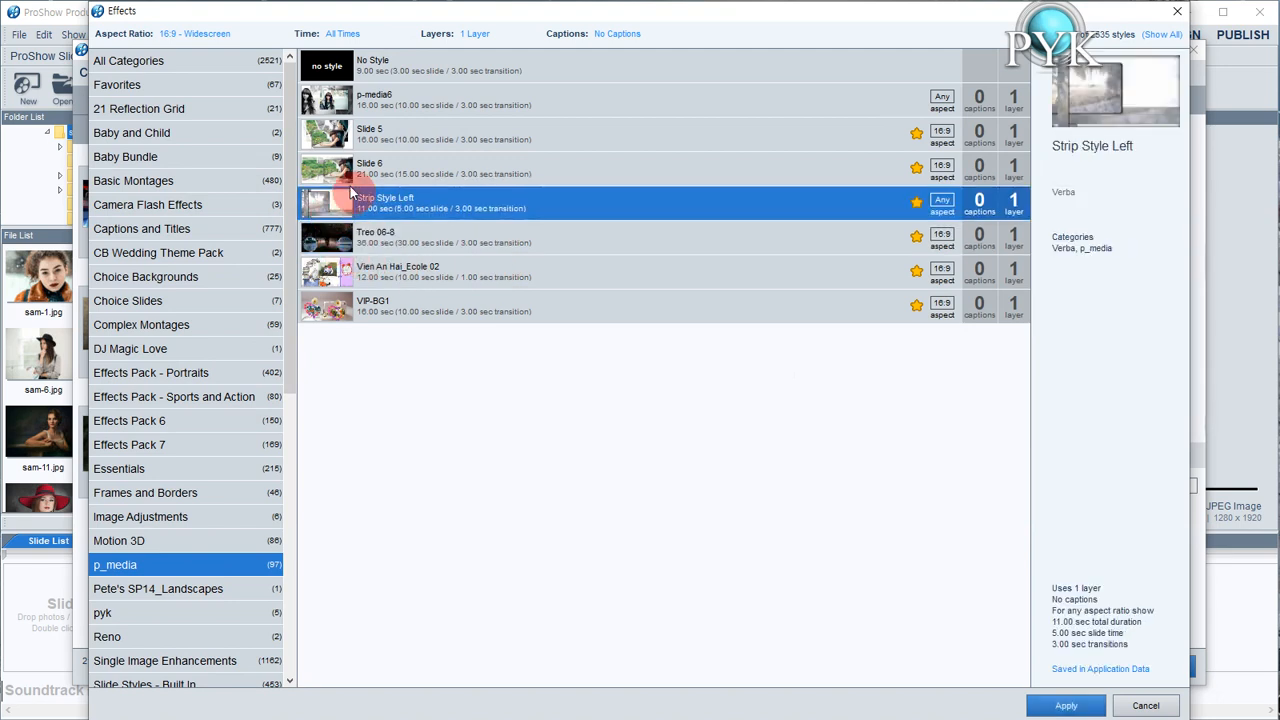
{"action": "left_click", "coordinate": [347, 177]}
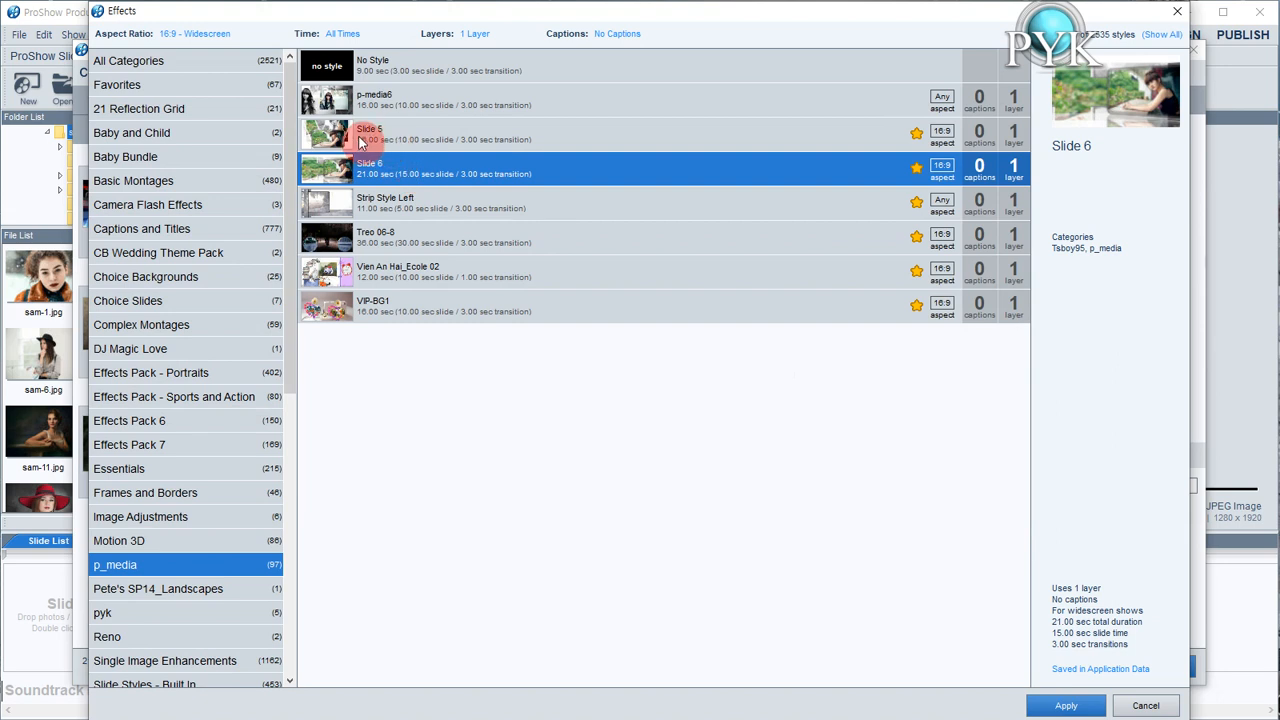
{"action": "left_click", "coordinate": [1065, 706]}
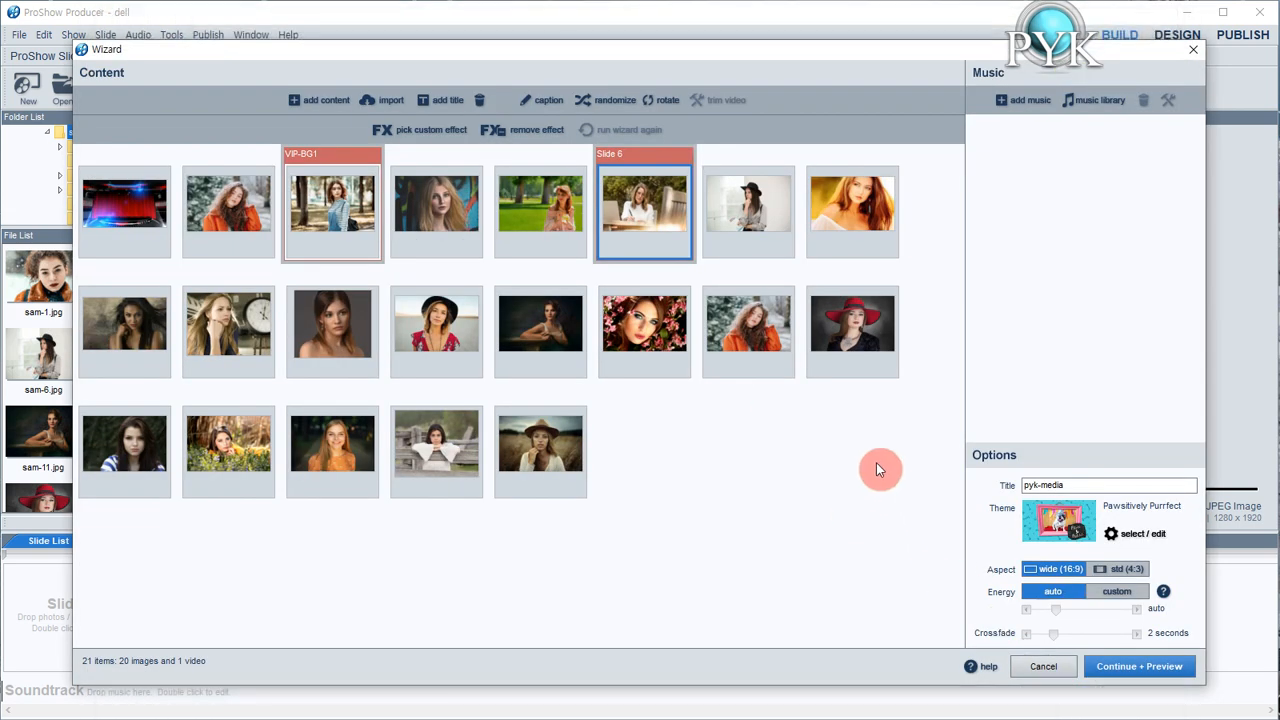
{"action": "left_click", "coordinate": [1105, 662]}
Add the caption "woman" to the fifth item, sam-4.jpg
{"action": "left_click", "coordinate": [540, 236]}
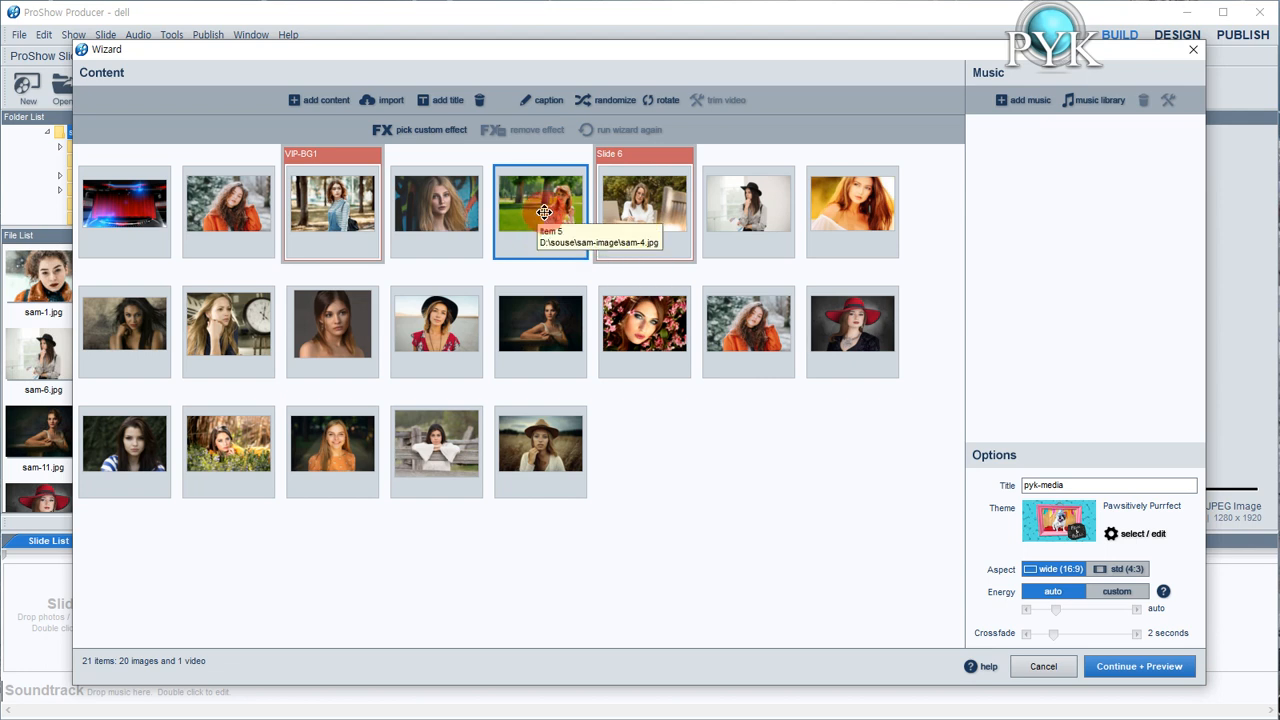
{"action": "left_click", "coordinate": [538, 103]}
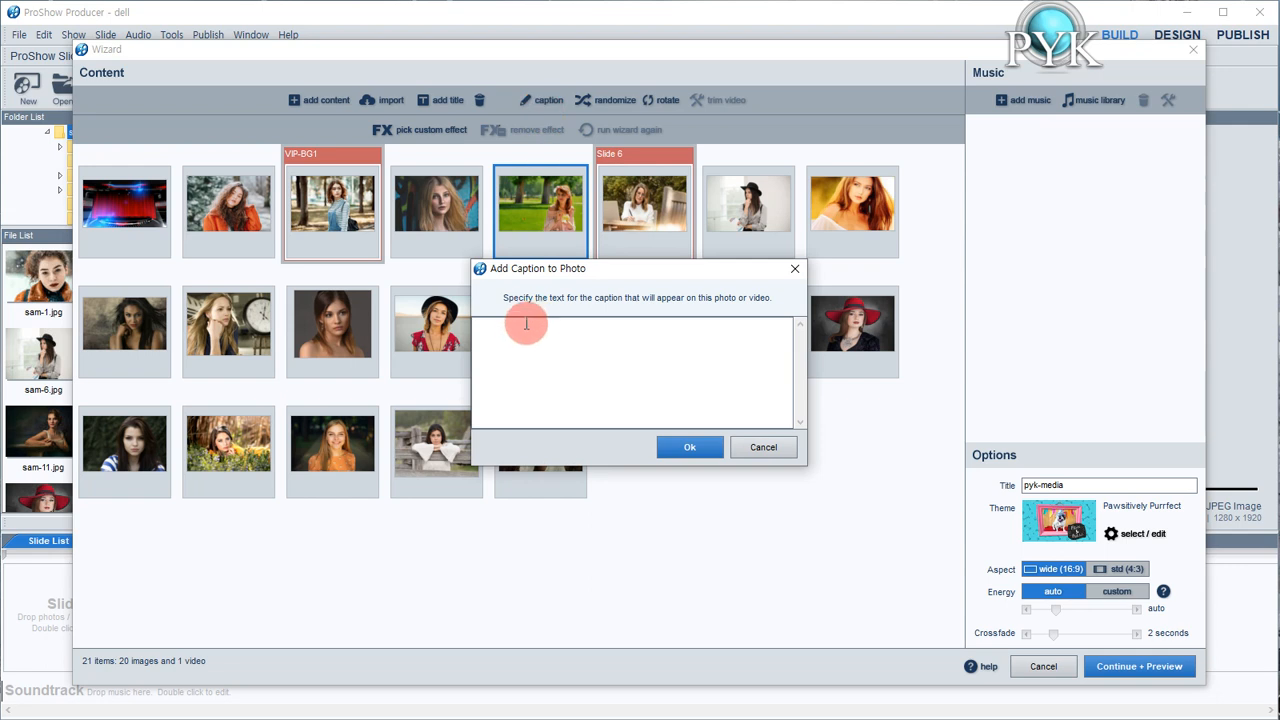
{"action": "type", "text": "woman"}
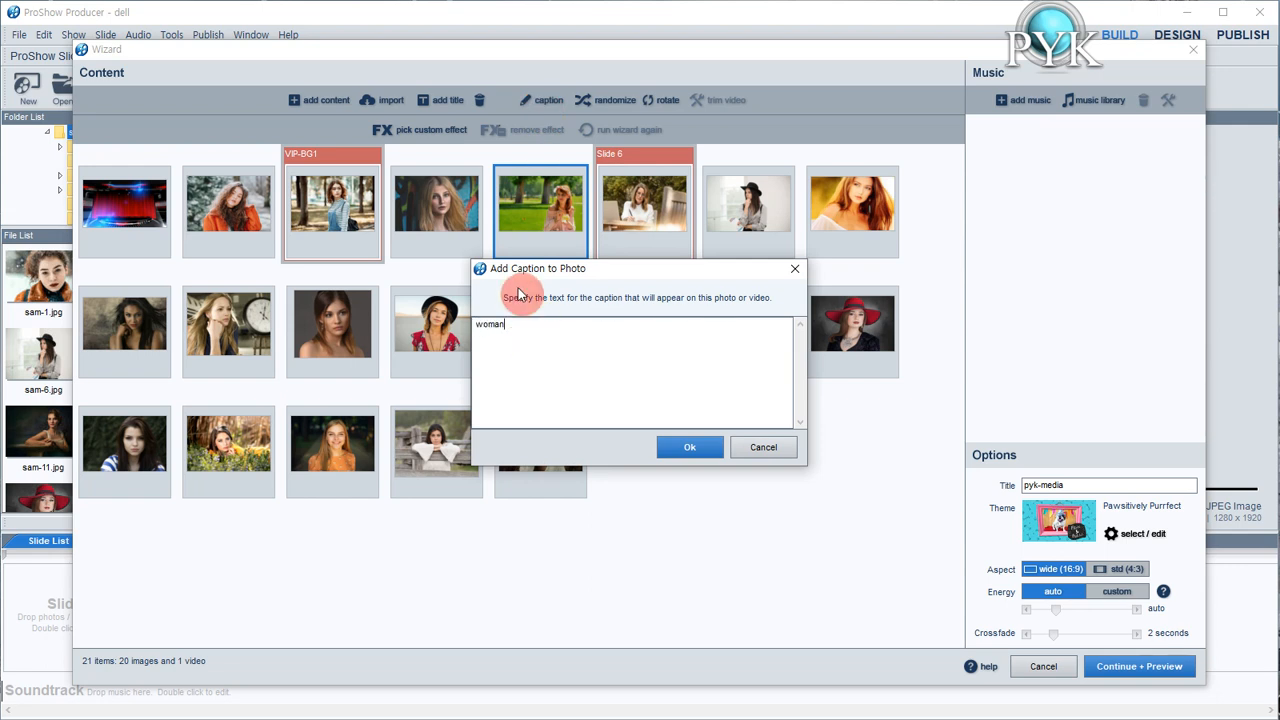
{"action": "left_click", "coordinate": [691, 449]}
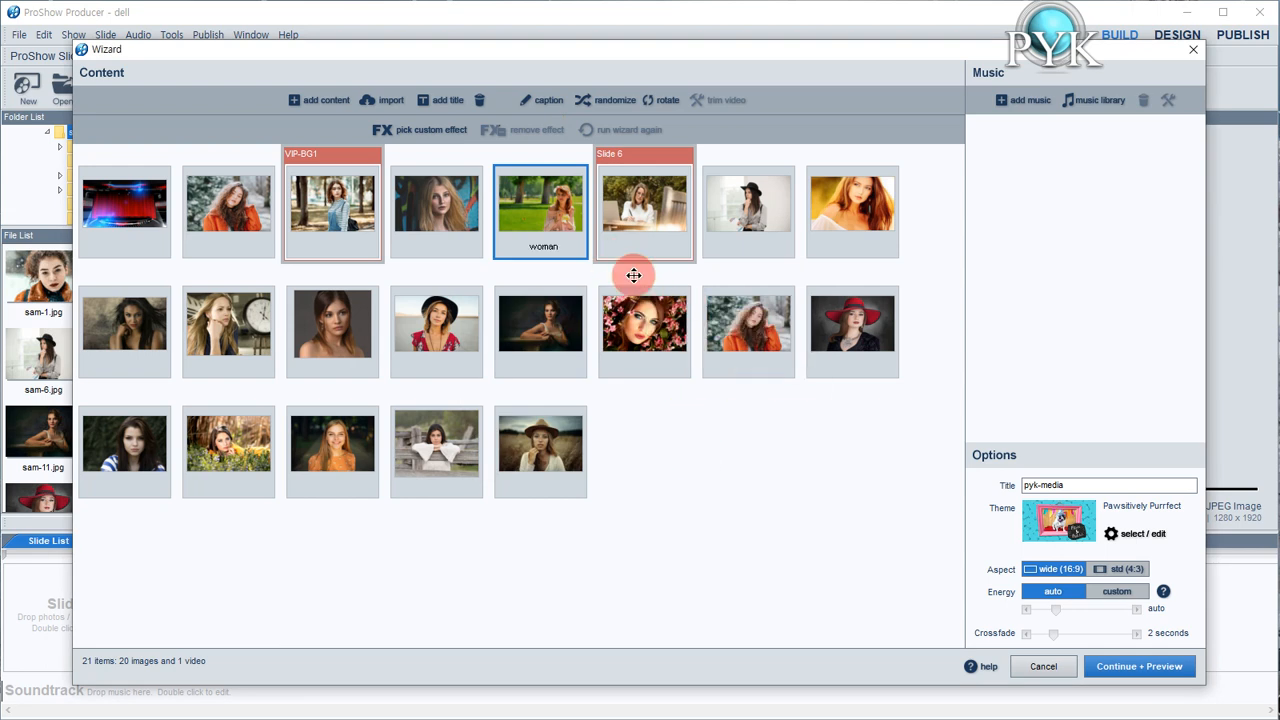
Add the caption "woman" to the seventh item, sam-6.jpg
{"action": "left_click", "coordinate": [739, 244]}
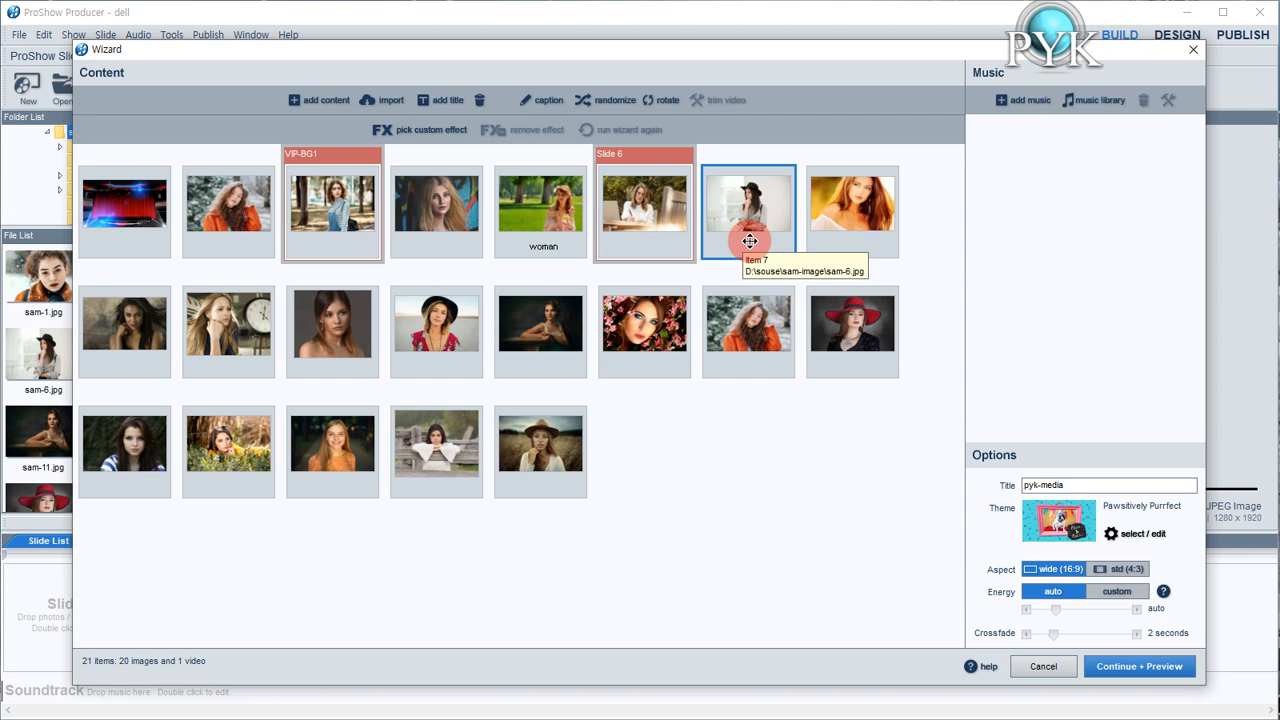
{"action": "left_click", "coordinate": [546, 100]}
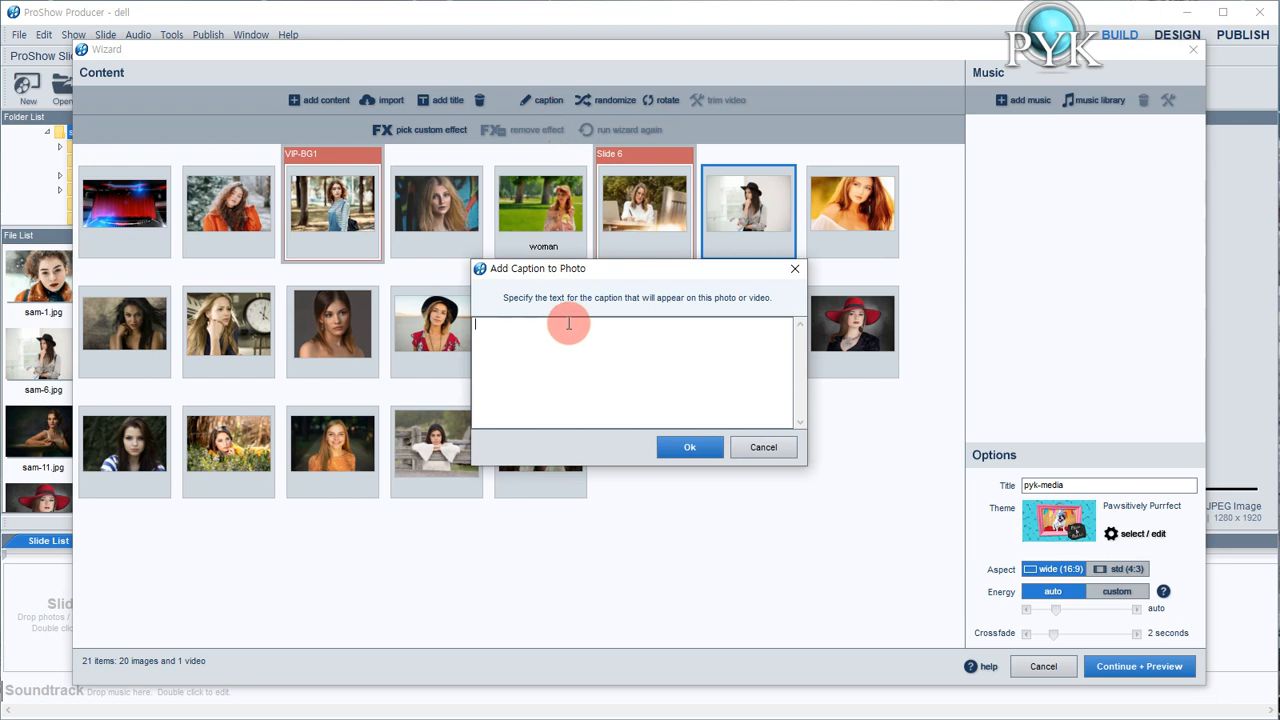
{"action": "type", "text": "wo"}
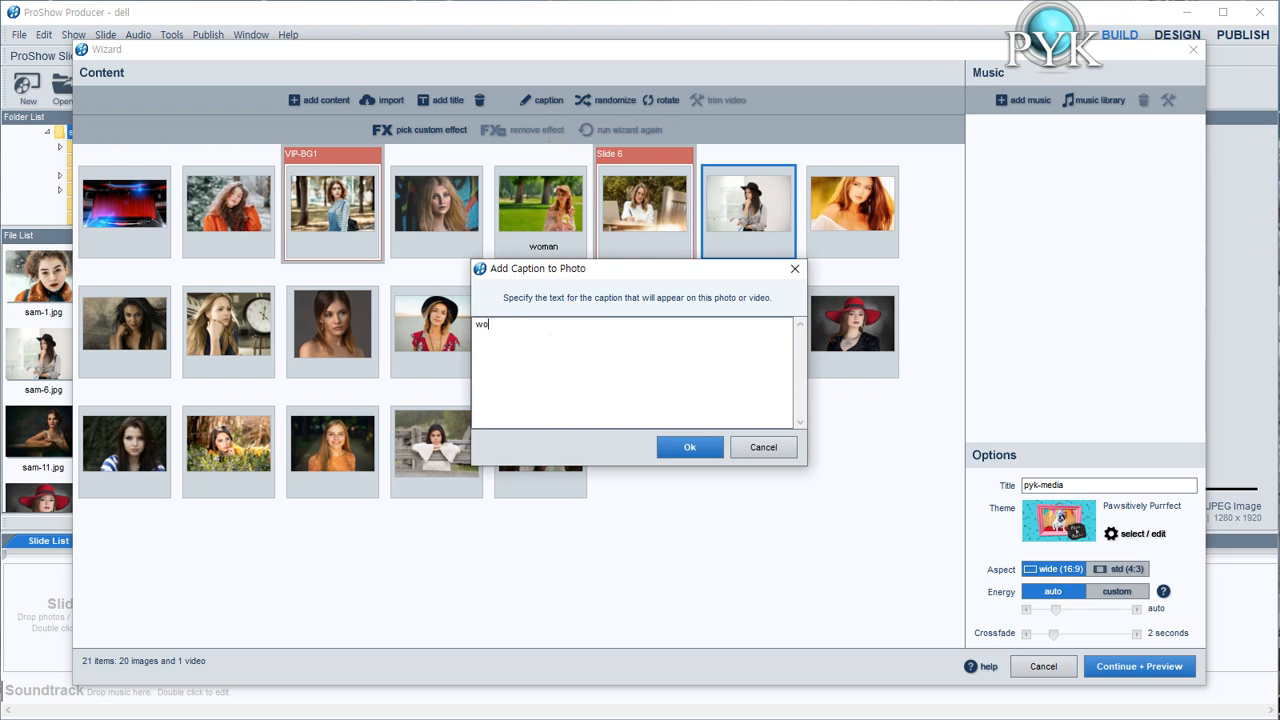
{"action": "type", "text": "man"}
{"action": "left_click", "coordinate": [705, 447]}
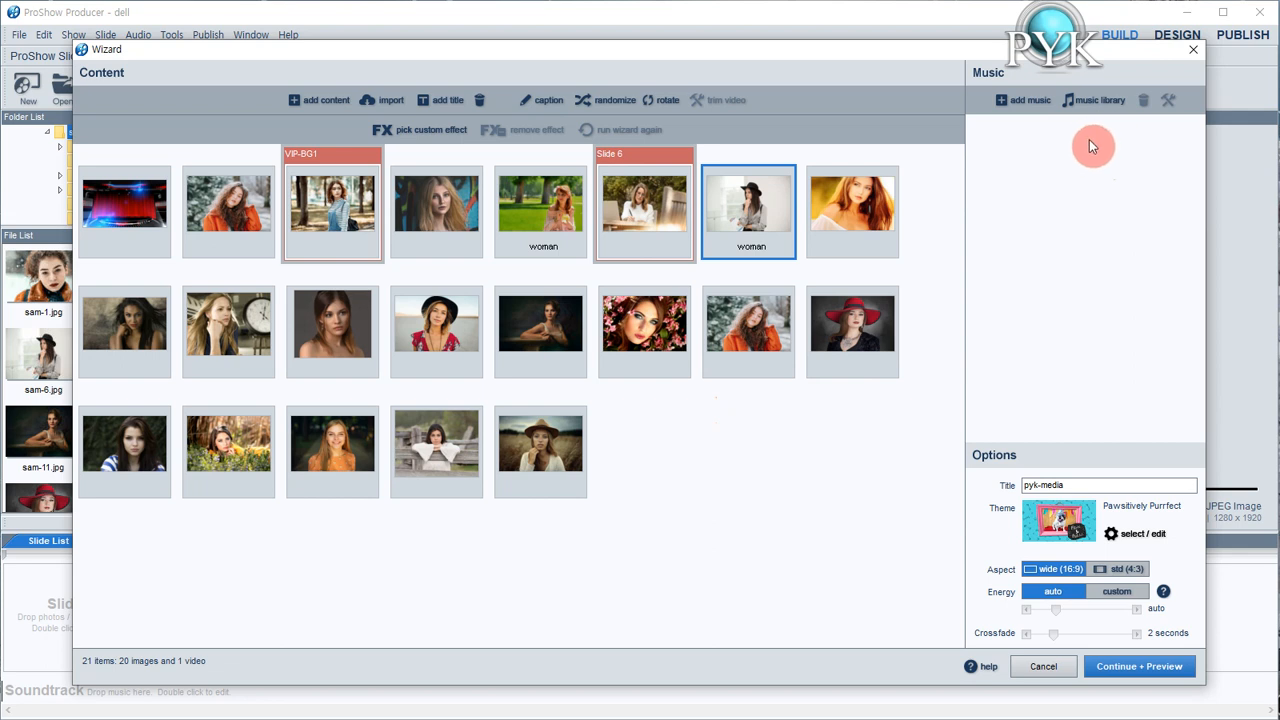
Preview Happy with a Touch of Mystery in the music library's Love & Romance category and add the track to the wizard
{"action": "left_click", "coordinate": [1099, 104]}
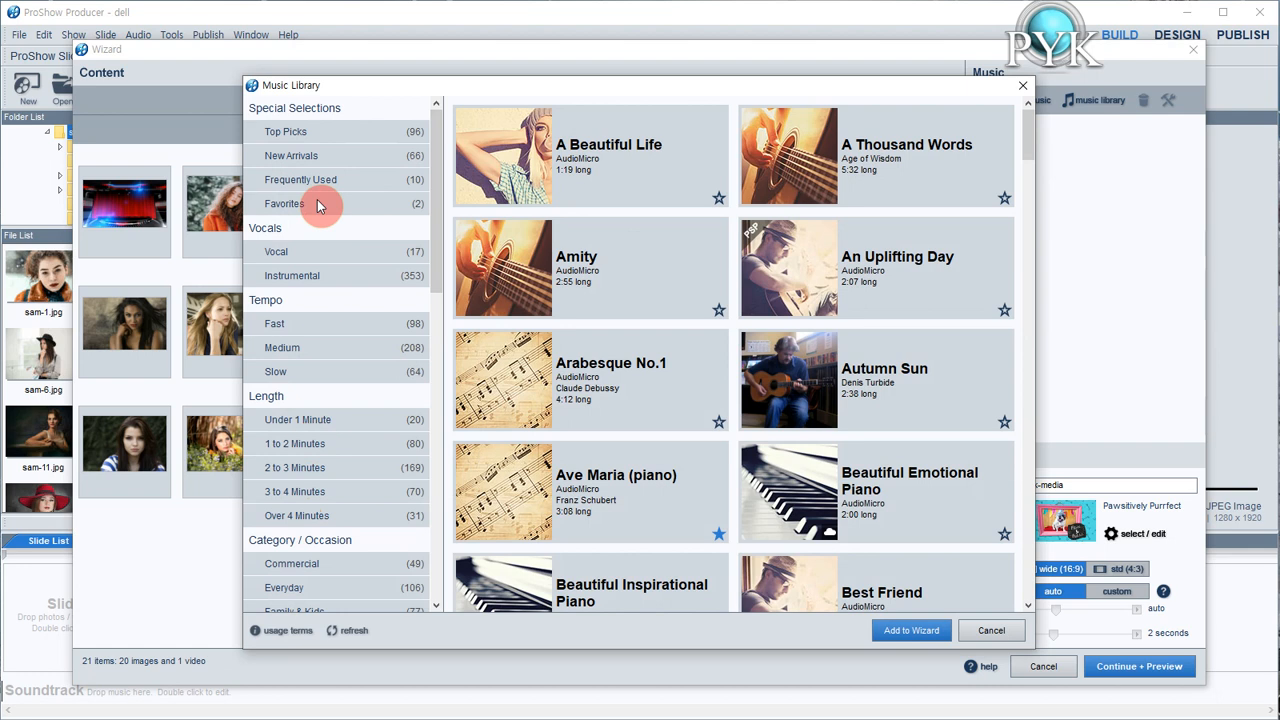
{"action": "left_click_drag", "start_coordinate": [434, 280], "coordinate": [437, 380]}
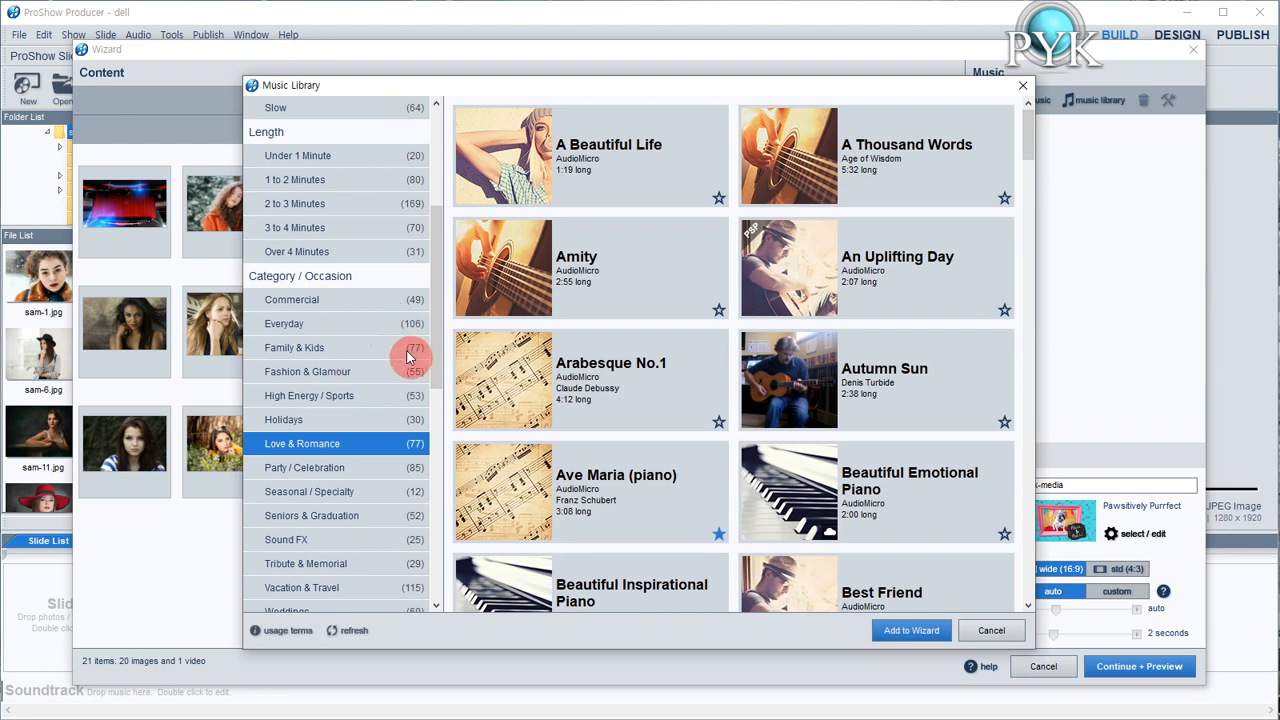
{"action": "mouse_move", "coordinate": [588, 364]}
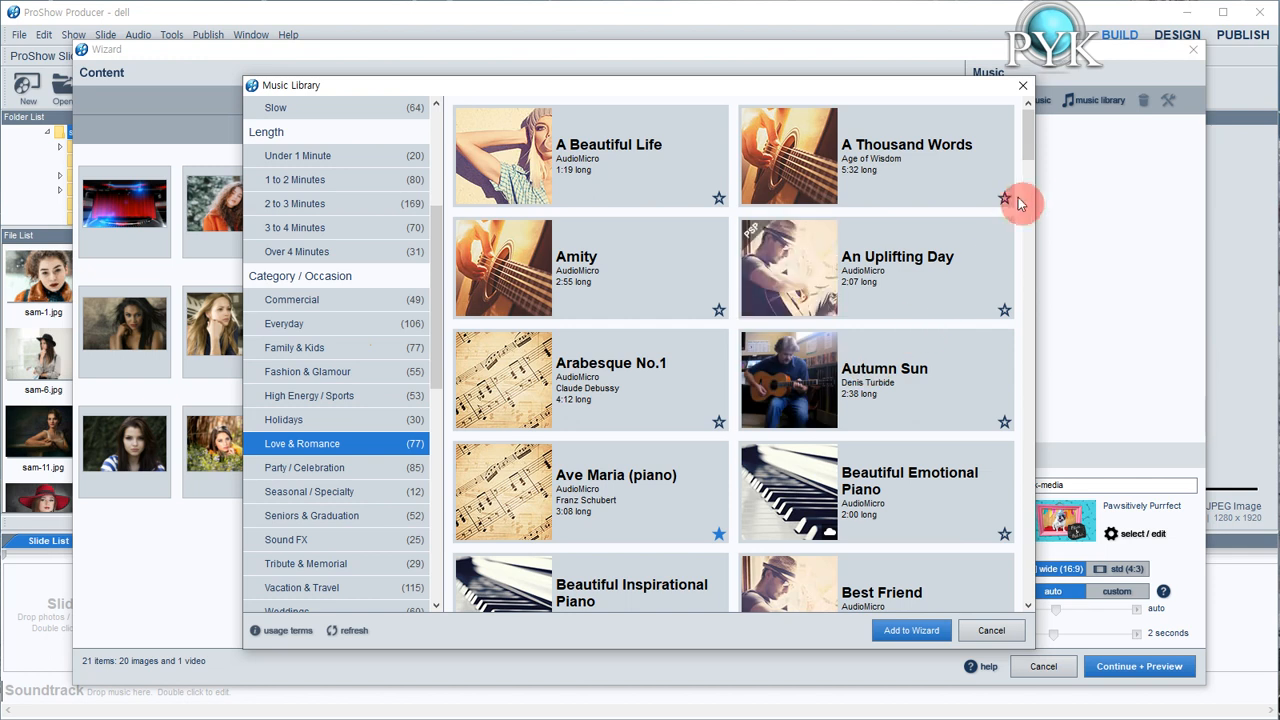
{"action": "left_click_drag", "start_coordinate": [1030, 154], "coordinate": [1032, 311]}
{"action": "mouse_move", "coordinate": [505, 488]}
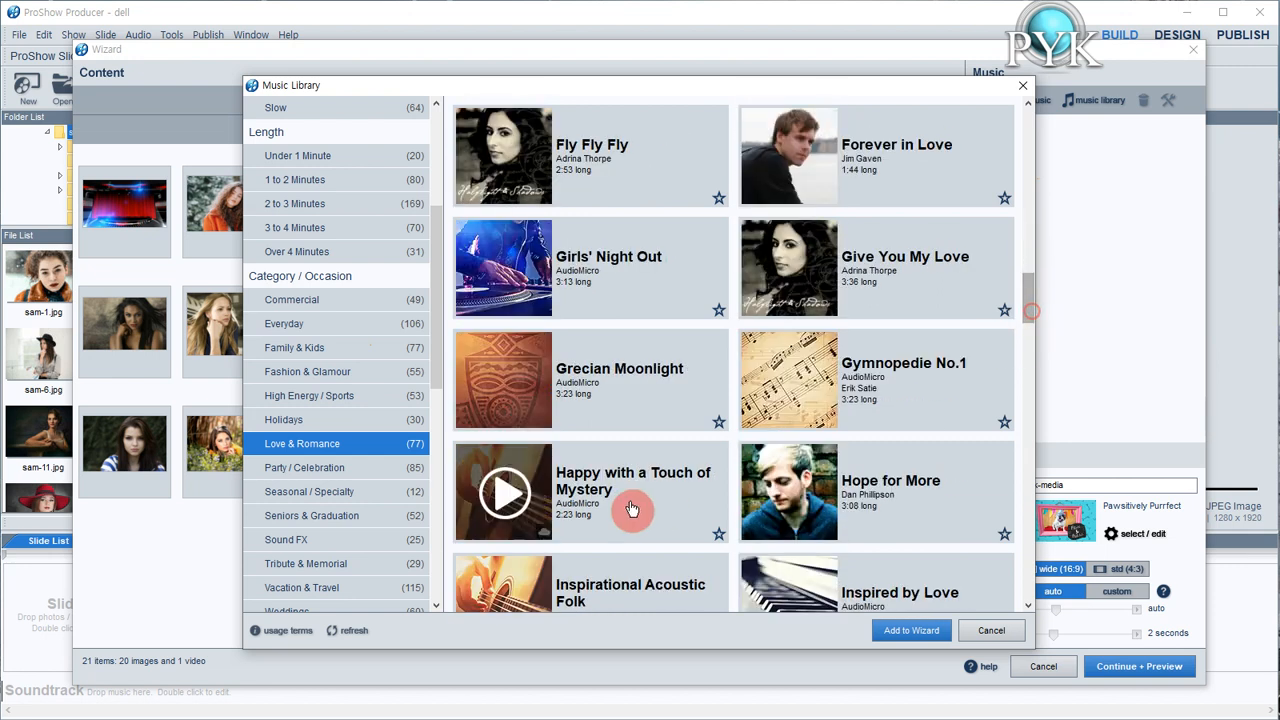
{"action": "left_click", "coordinate": [511, 494]}
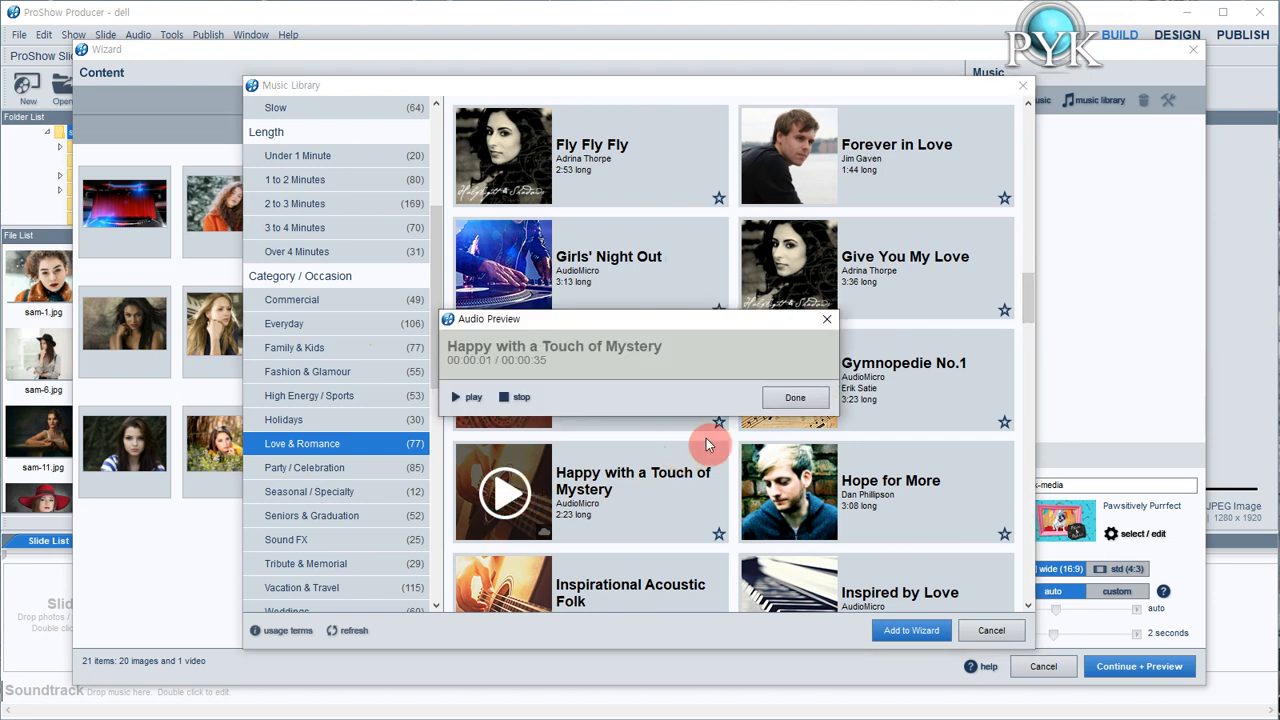
{"action": "left_click", "coordinate": [790, 398]}
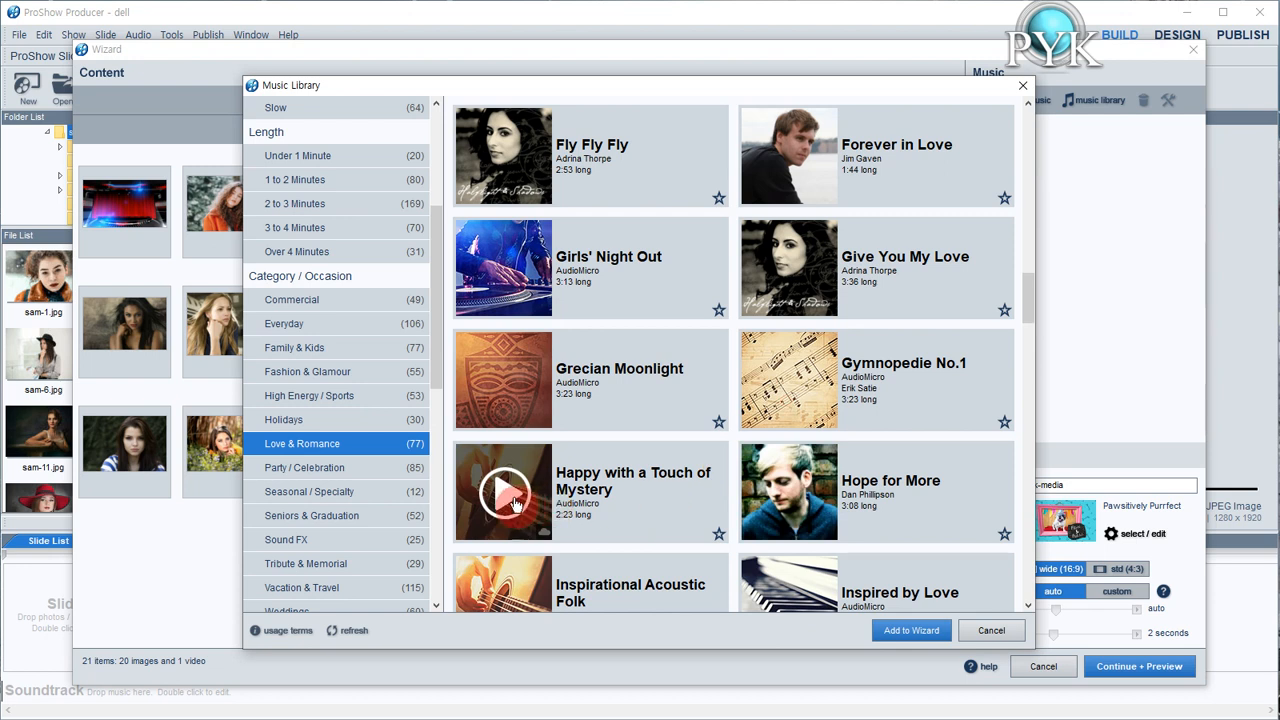
{"action": "left_click", "coordinate": [632, 508]}
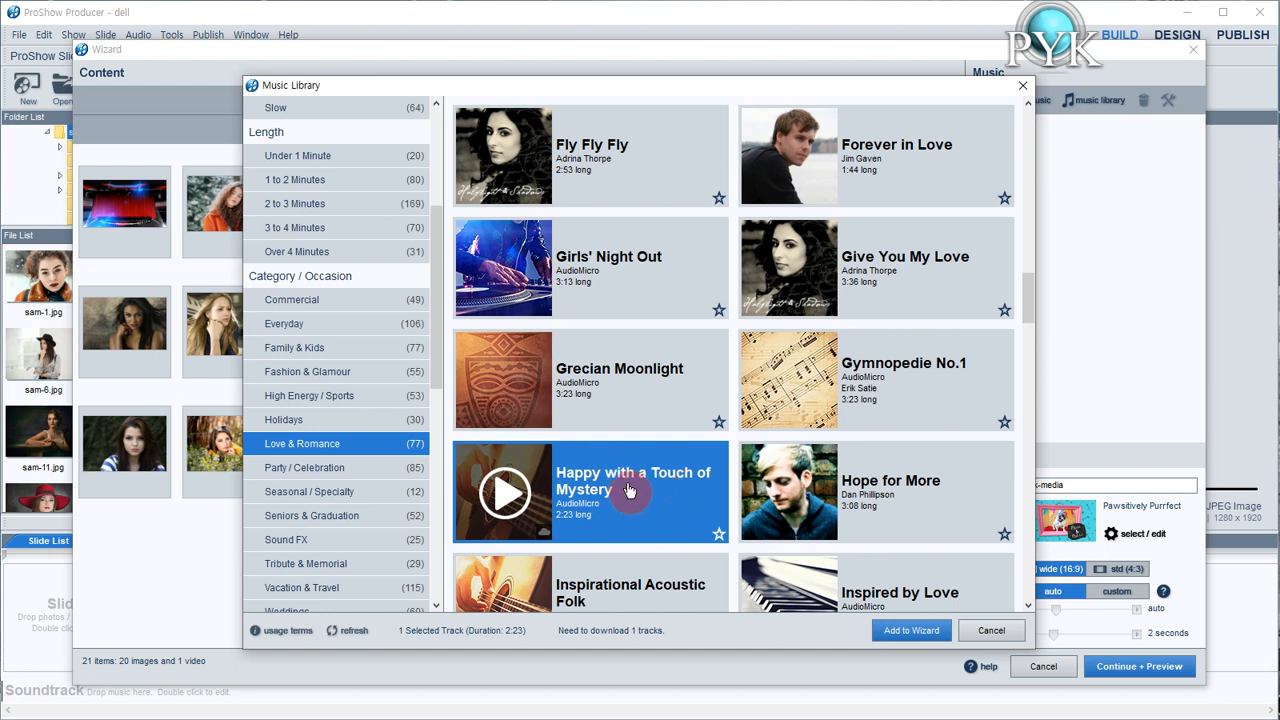
{"action": "left_click", "coordinate": [916, 634]}
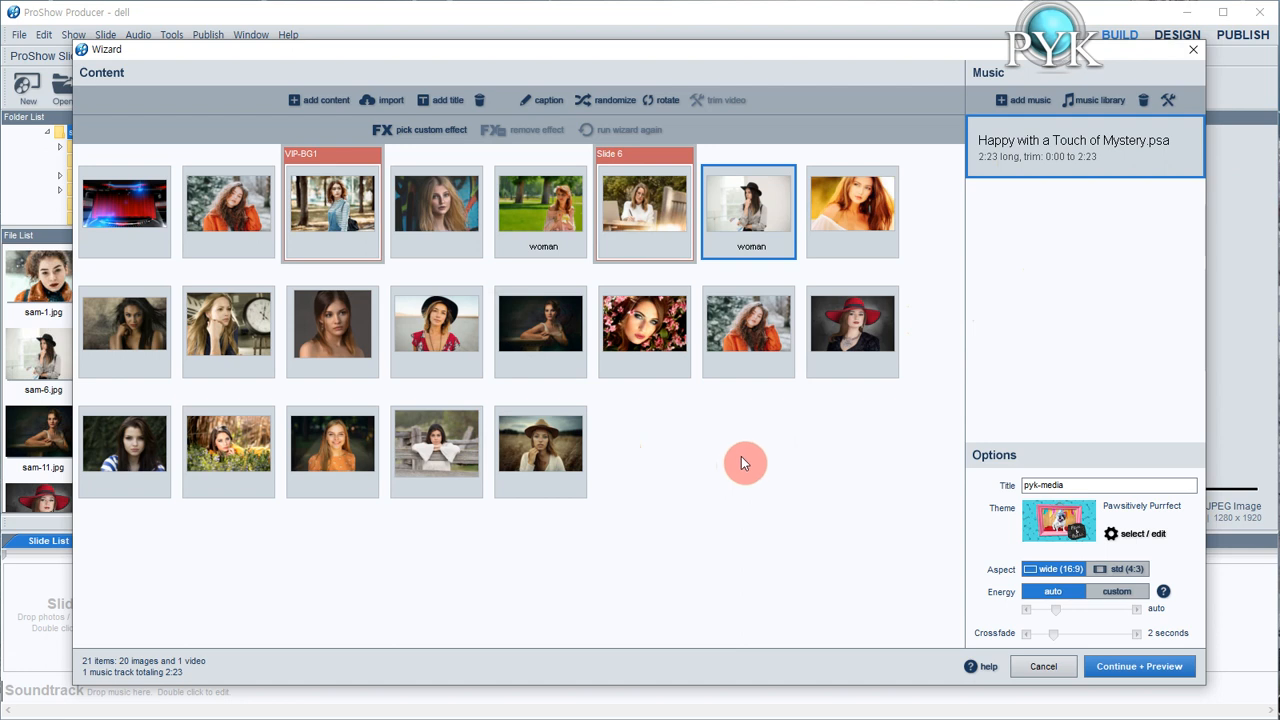
Add Trust Your Heart from the music library and place it before Happy with a Touch of Mystery
{"action": "left_click", "coordinate": [1106, 98]}
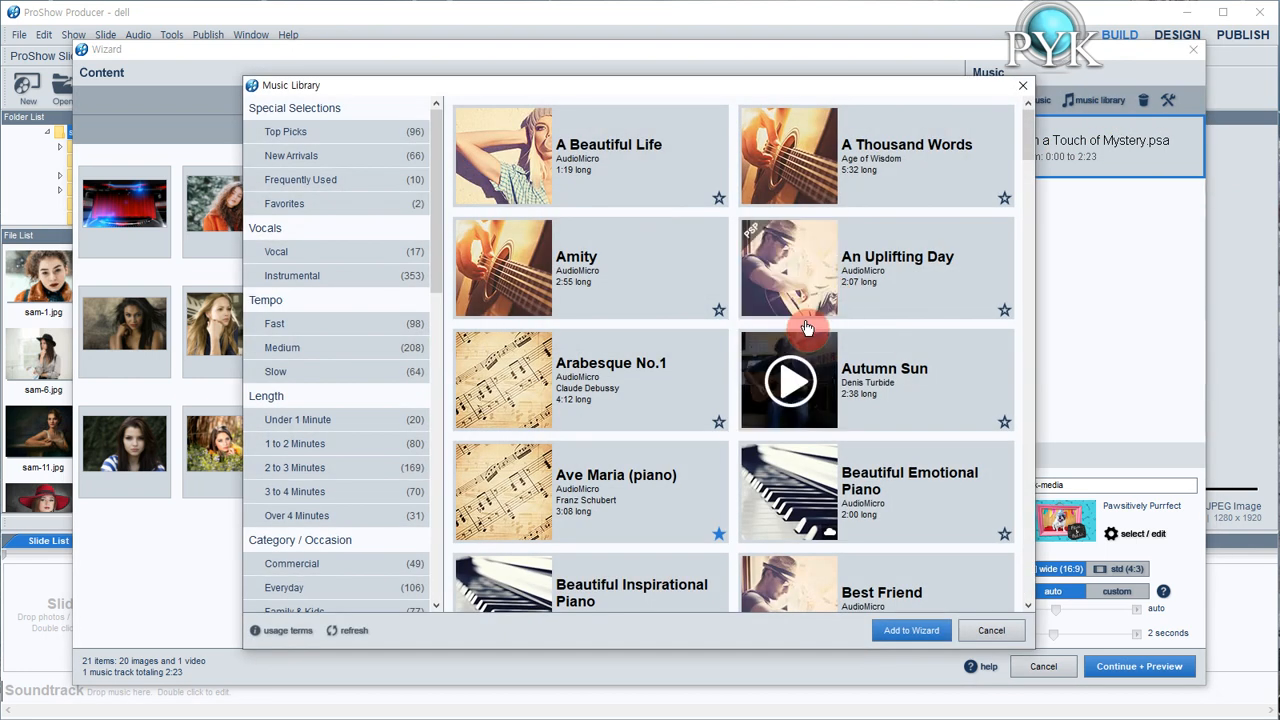
{"action": "scroll", "coordinate": [903, 340], "scroll_direction": "down", "scroll_amount": 15}
{"action": "scroll", "coordinate": [905, 348], "scroll_direction": "down", "scroll_amount": 3}
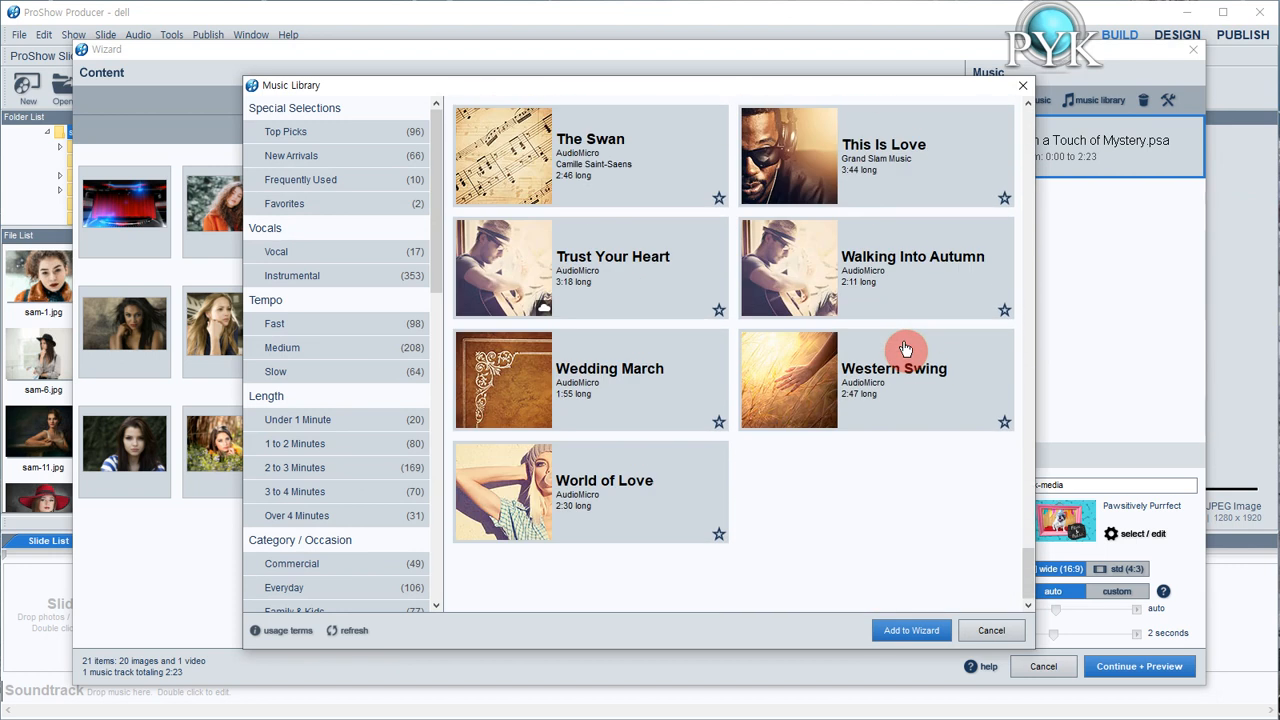
{"action": "scroll", "coordinate": [717, 345], "scroll_direction": "up", "scroll_amount": 5}
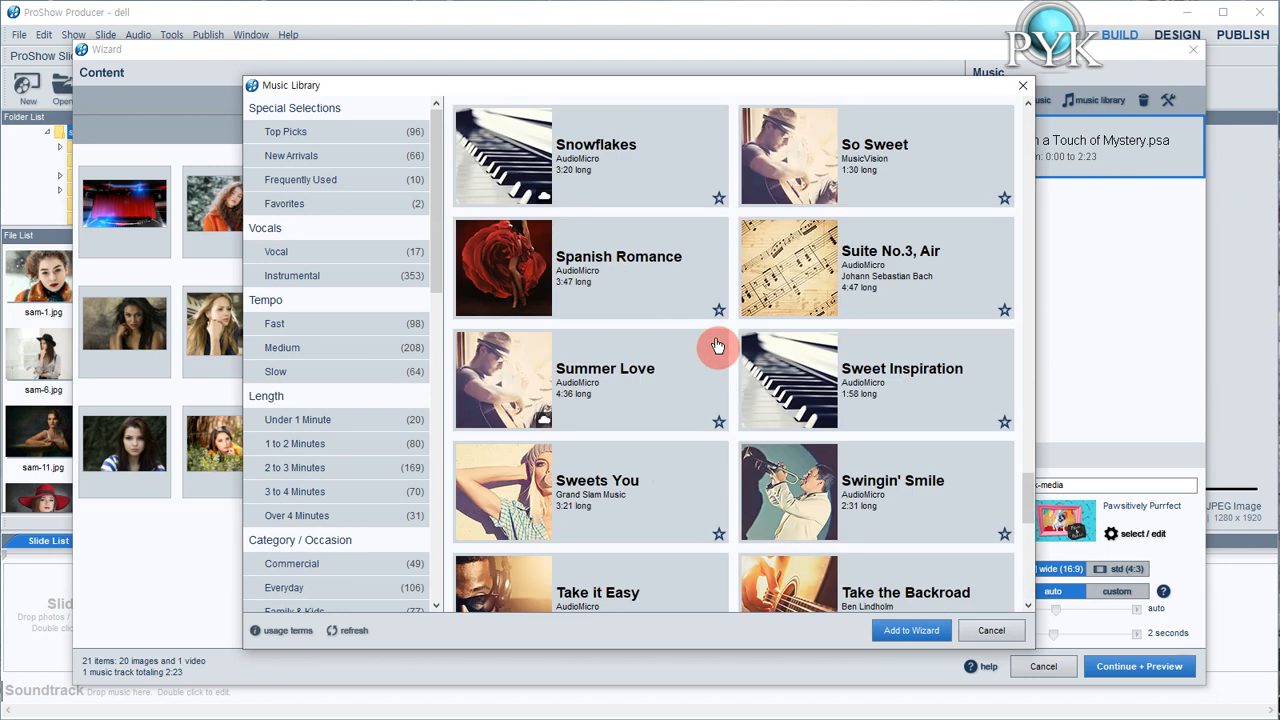
{"action": "scroll", "coordinate": [717, 345], "scroll_direction": "down", "scroll_amount": 5}
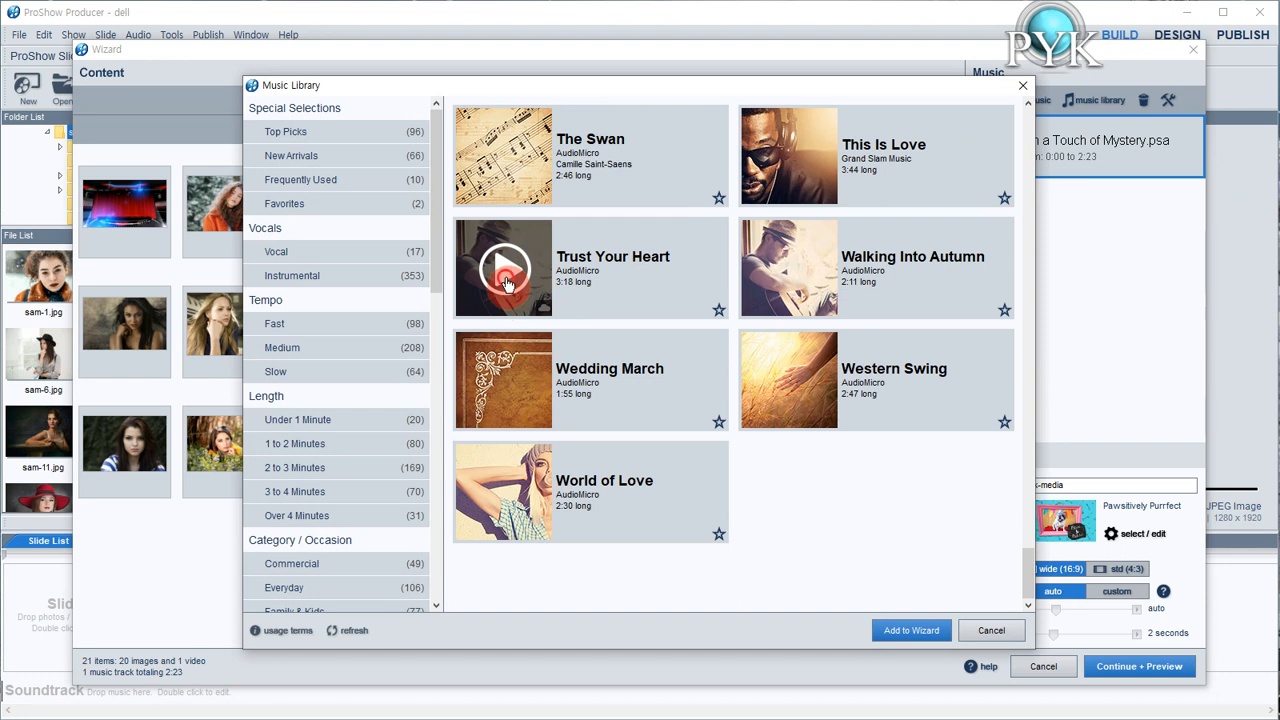
{"action": "left_click", "coordinate": [507, 284]}
{"action": "left_click", "coordinate": [795, 397]}
{"action": "left_click", "coordinate": [668, 308]}
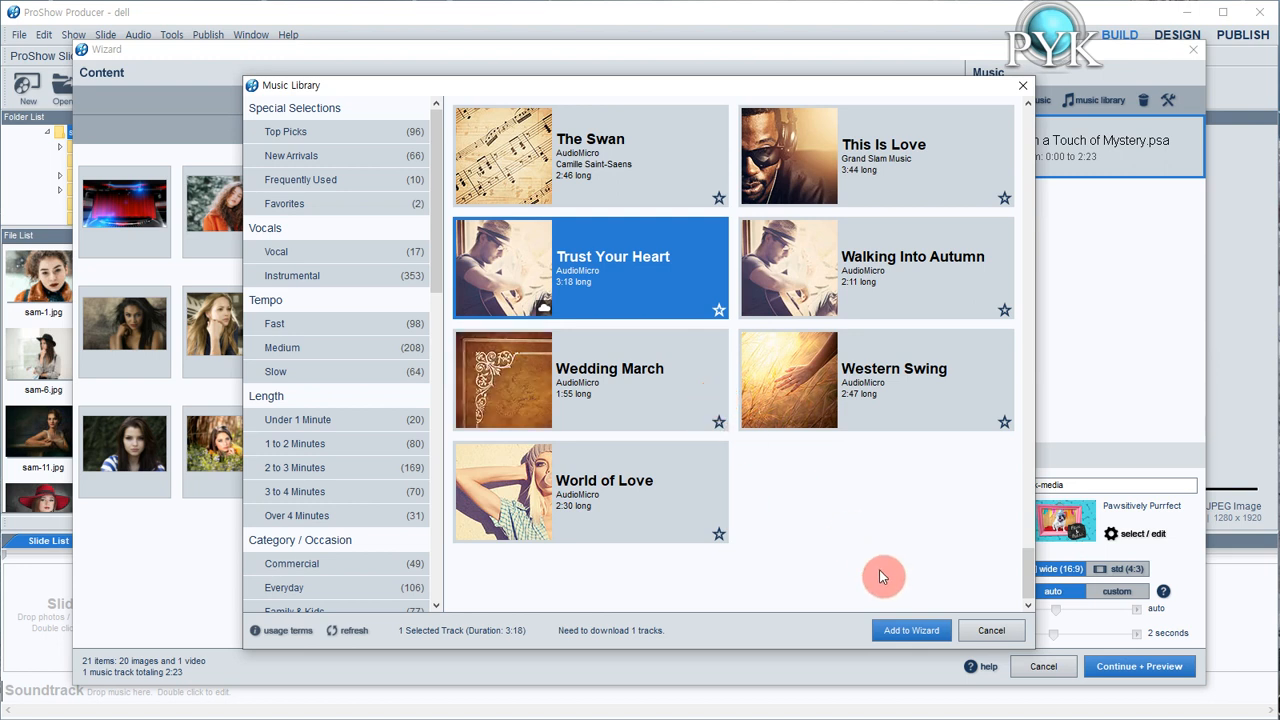
{"action": "left_click", "coordinate": [905, 630]}
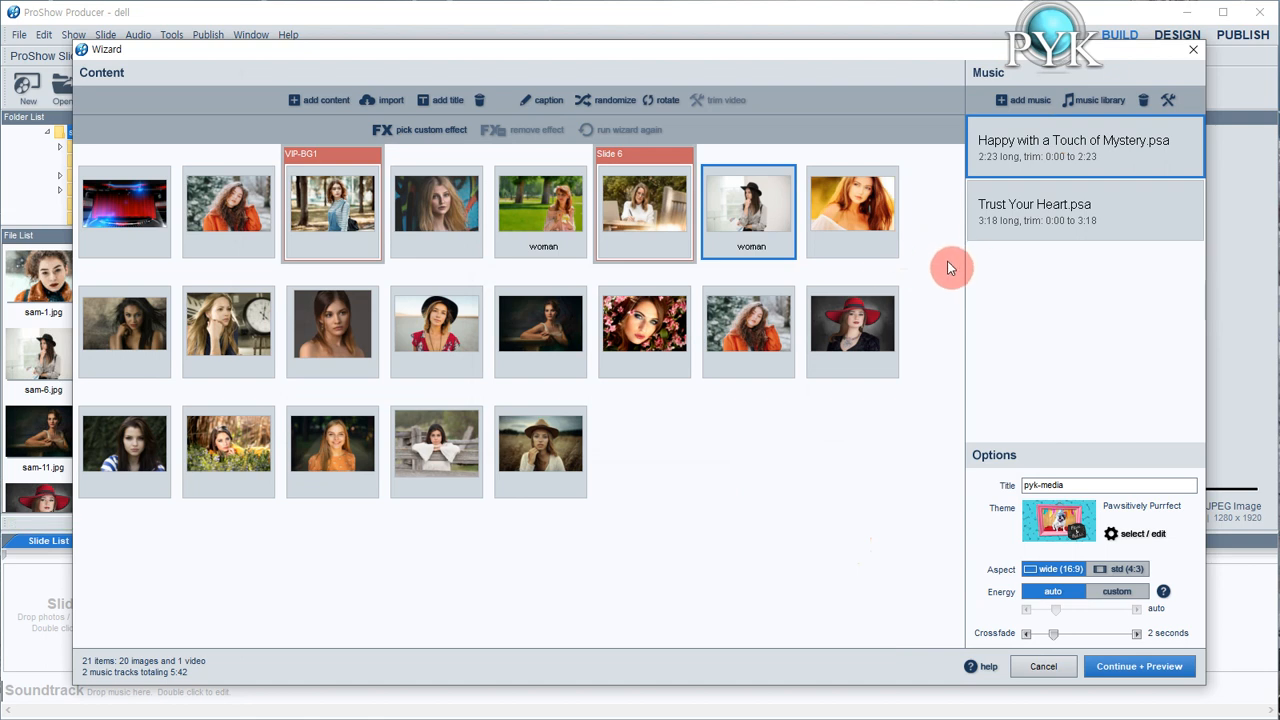
{"action": "left_click", "coordinate": [1045, 212]}
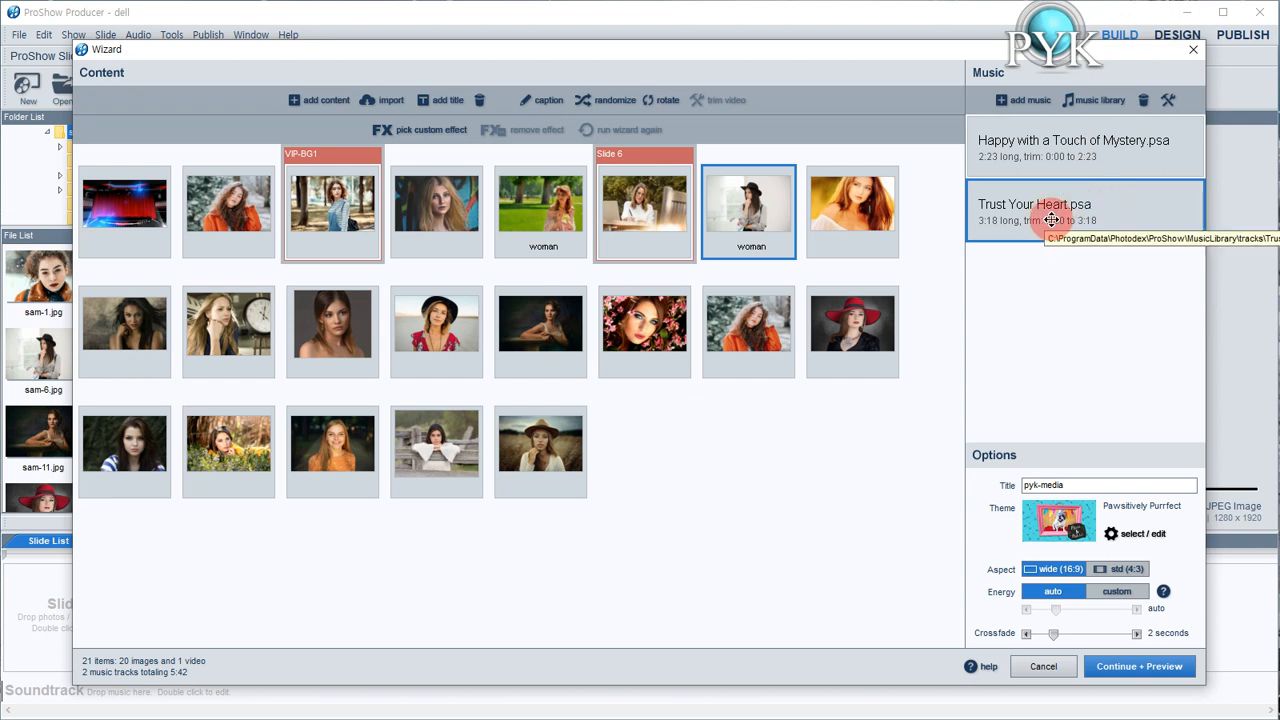
{"action": "left_click_drag", "start_coordinate": [1052, 219], "coordinate": [1051, 143]}
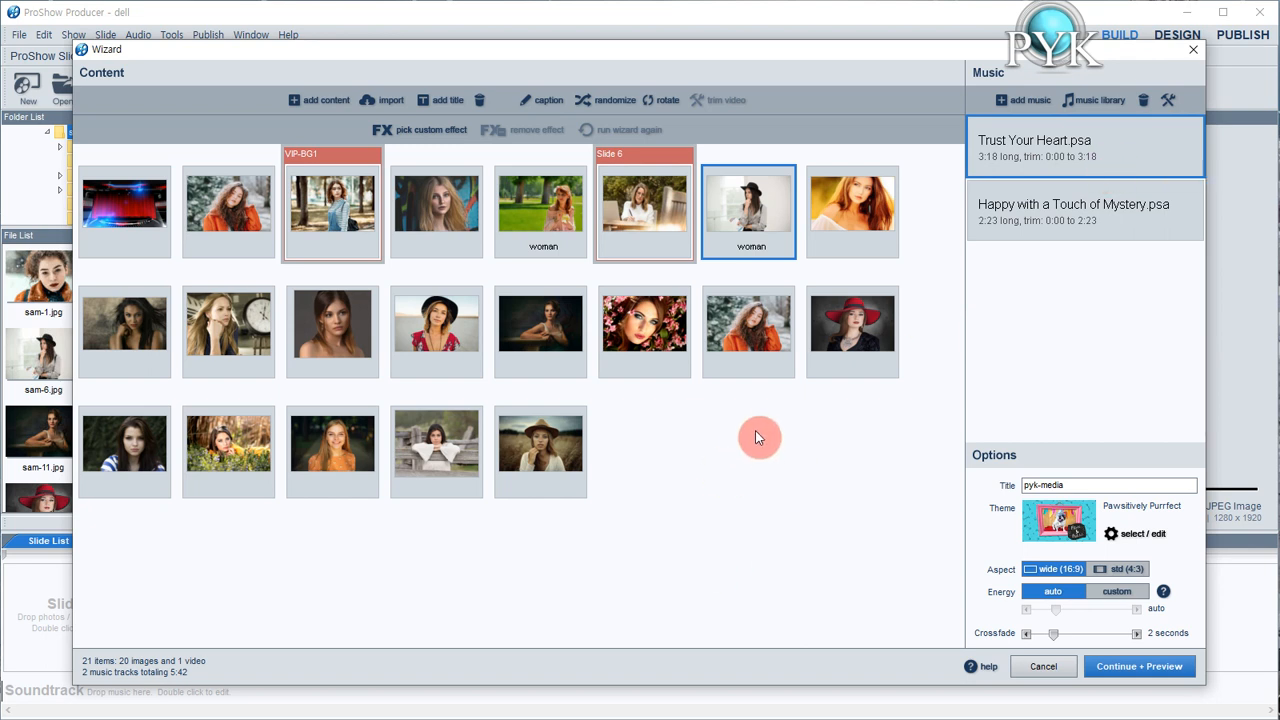
Generate the show with a preview, stop the playback, and apply the result to exit the wizard
{"action": "left_click", "coordinate": [1147, 676]}
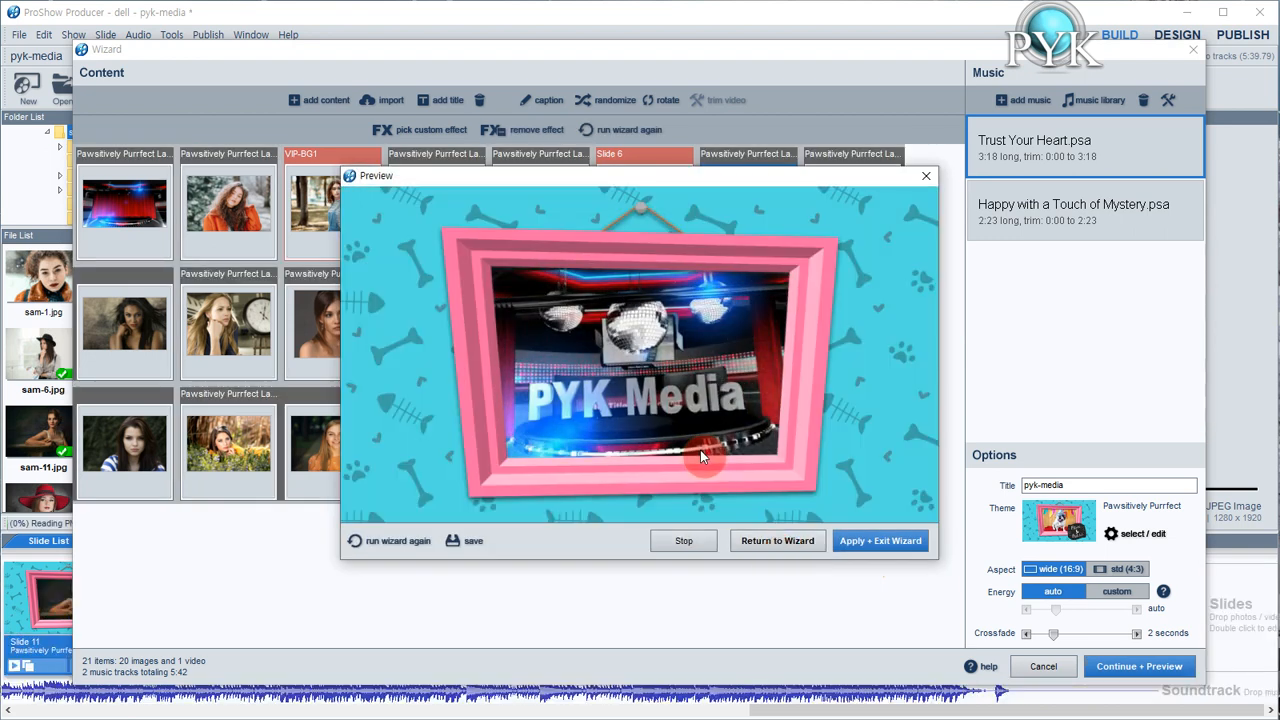
{"action": "left_click", "coordinate": [684, 541]}
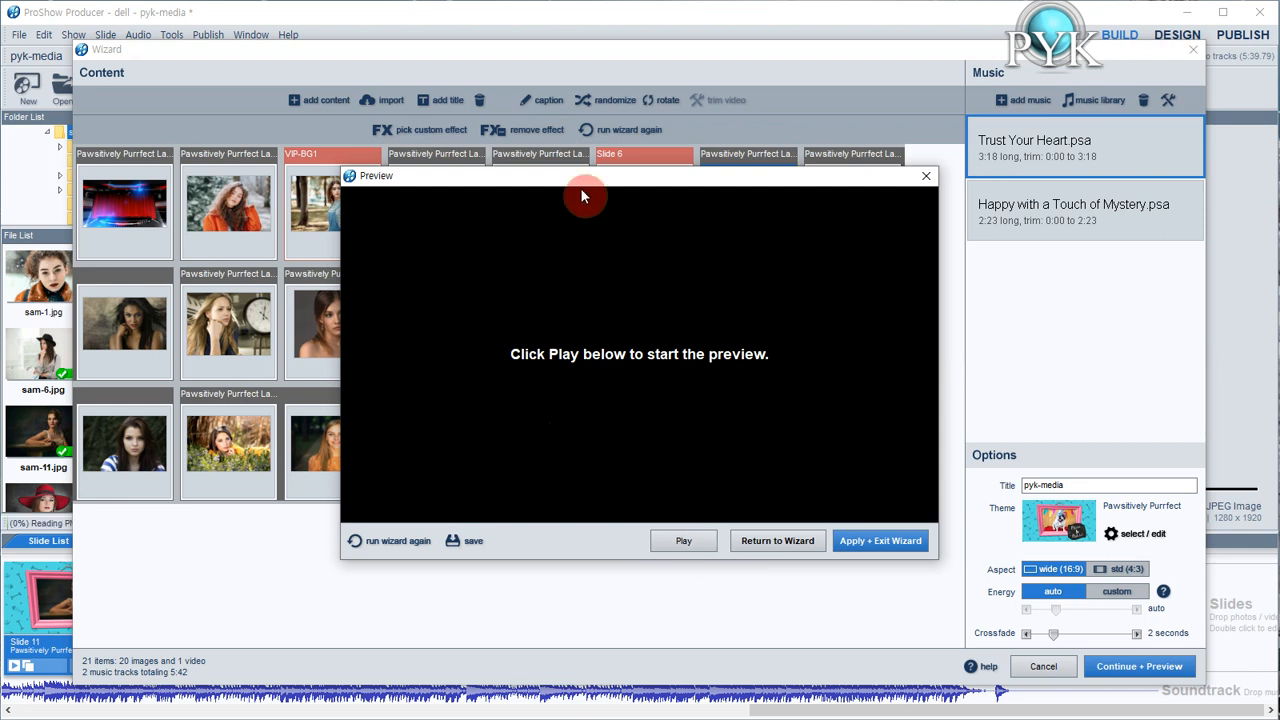
{"action": "left_click_drag", "start_coordinate": [592, 185], "coordinate": [535, 199]}
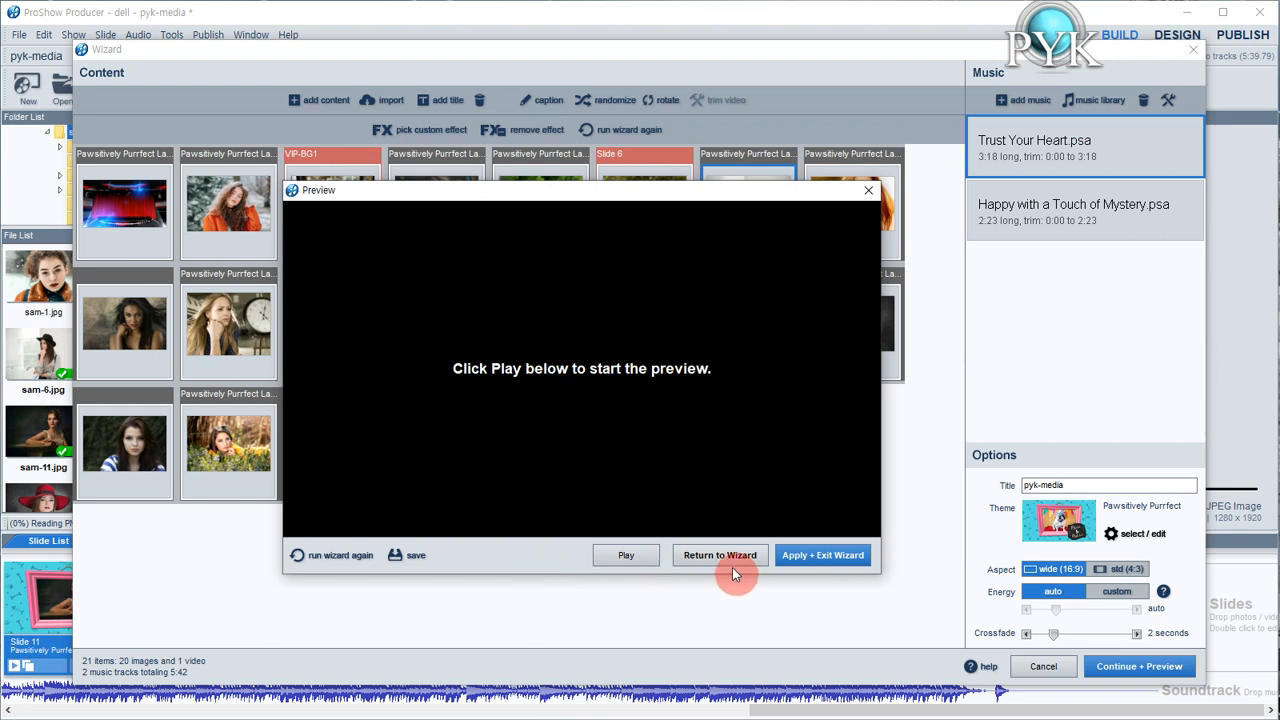
{"action": "left_click", "coordinate": [832, 560]}
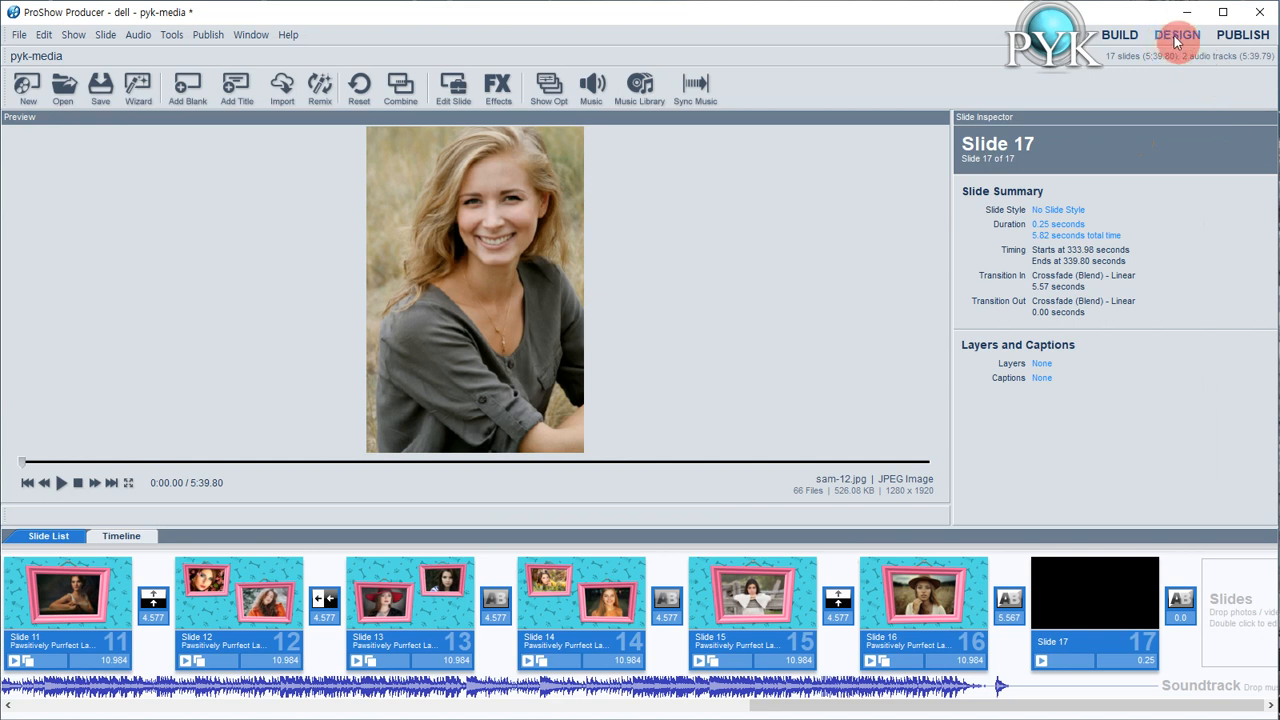
Switch to the Build workspace and delete the Frame Overlay layer from slide 1
{"action": "left_click", "coordinate": [1122, 35]}
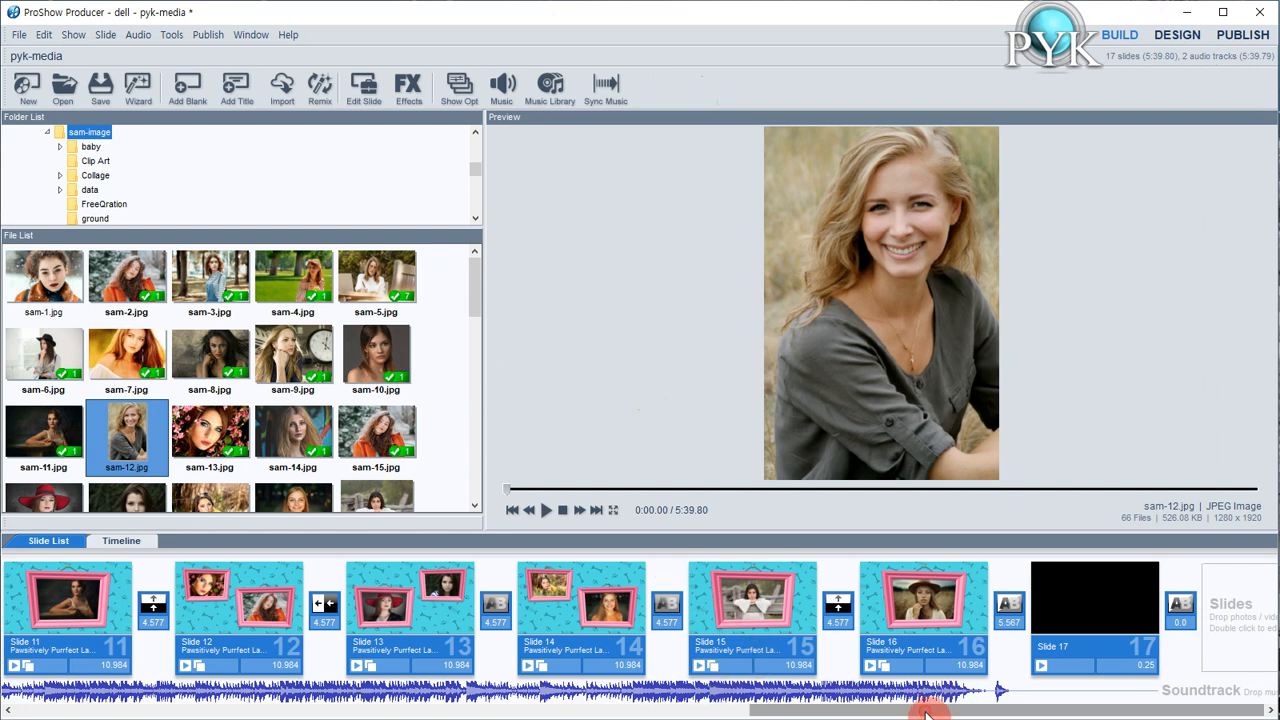
{"action": "left_click_drag", "start_coordinate": [966, 708], "coordinate": [230, 718]}
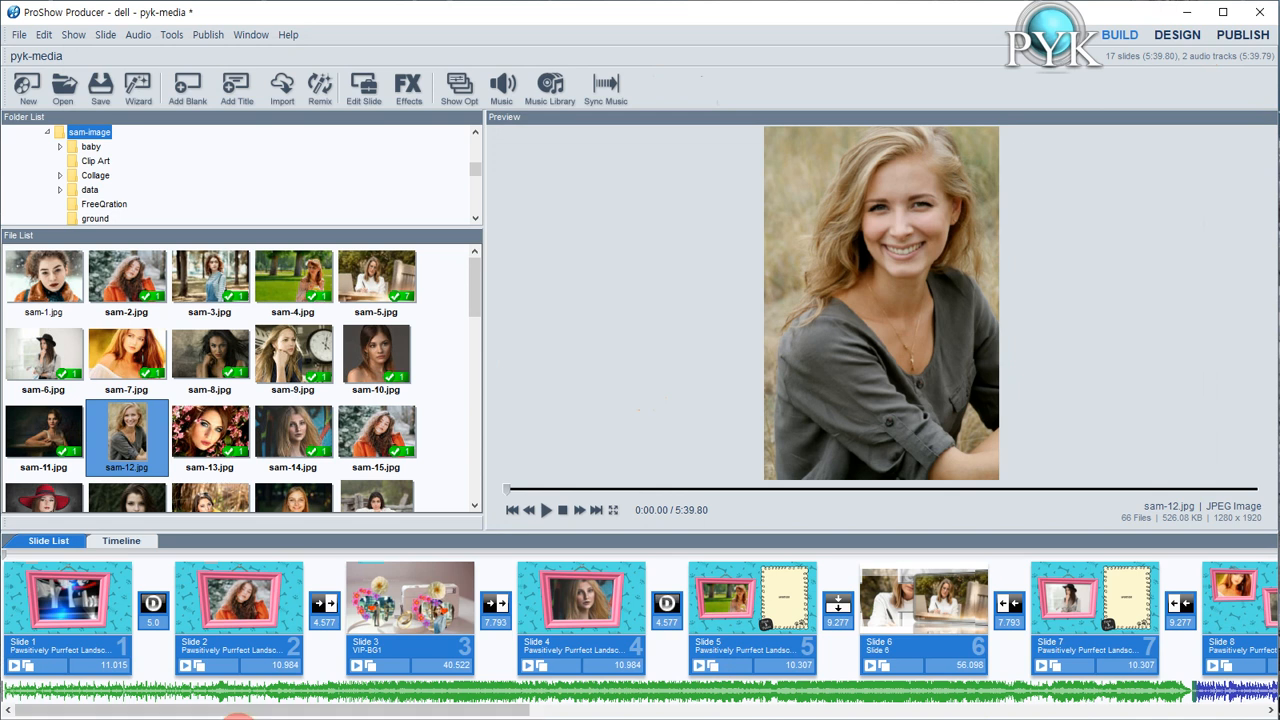
{"action": "left_click", "coordinate": [91, 614]}
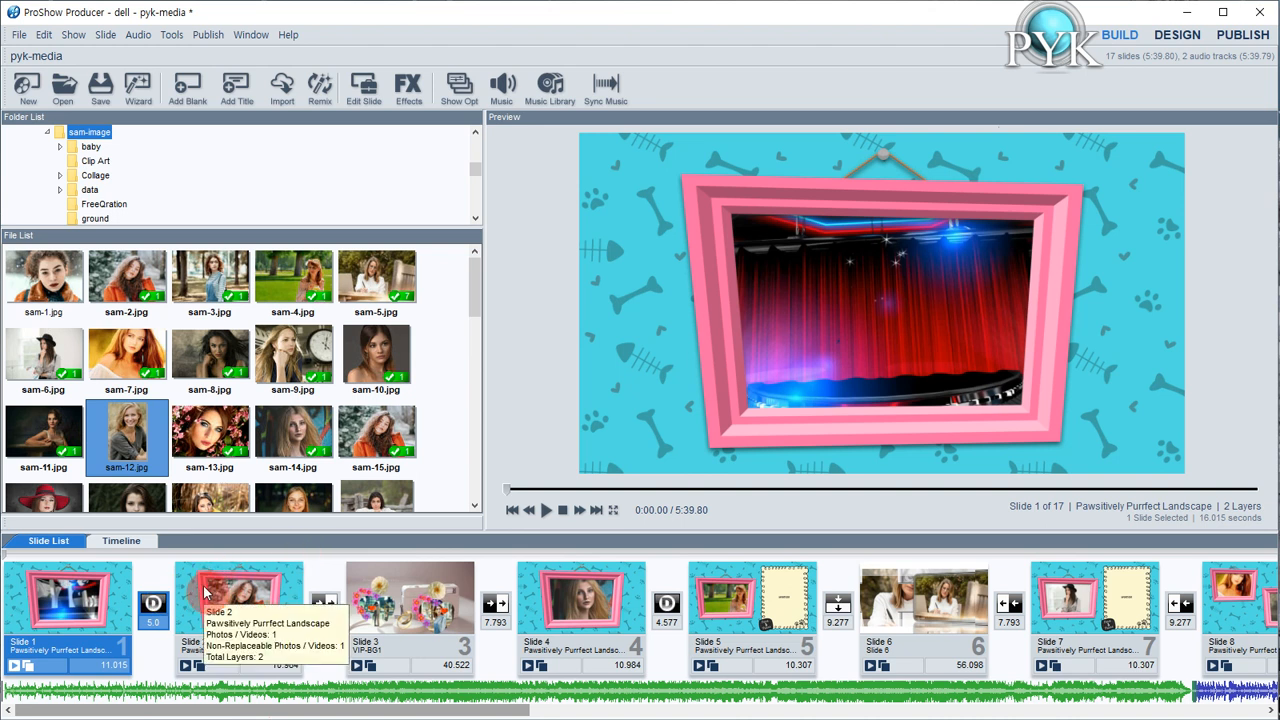
{"action": "double_click", "coordinate": [71, 600]}
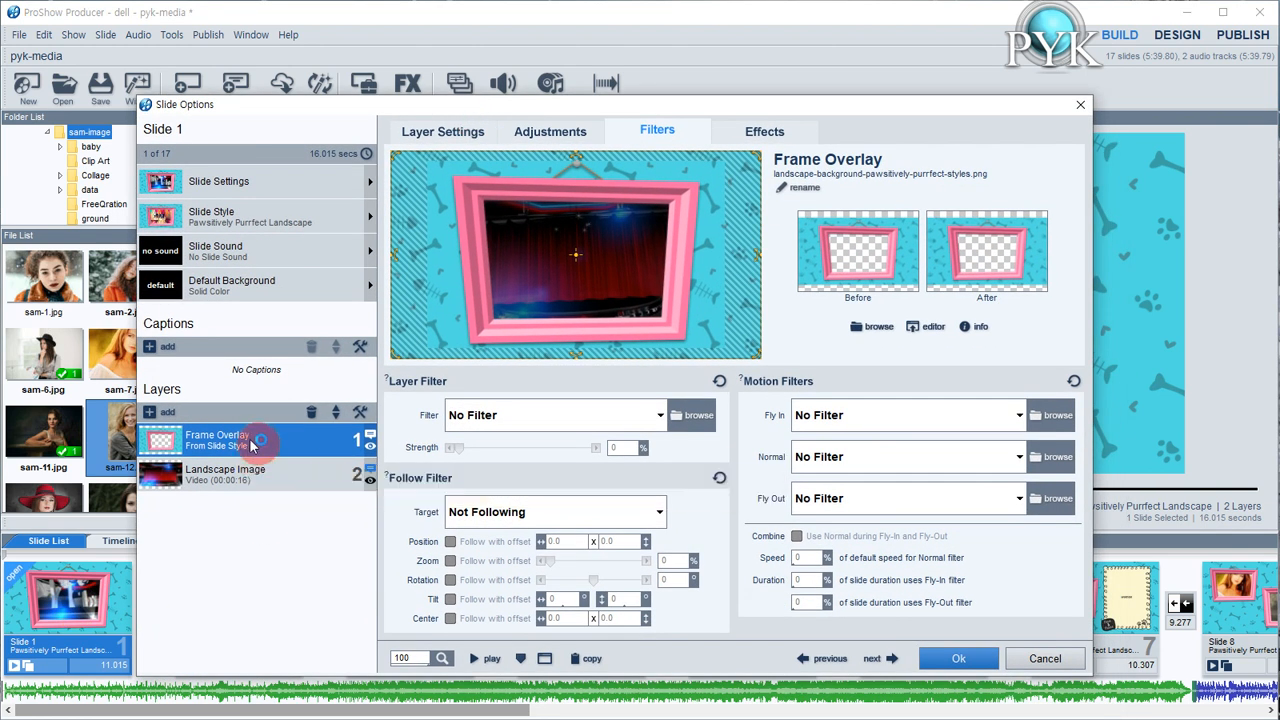
{"action": "left_click", "coordinate": [311, 412]}
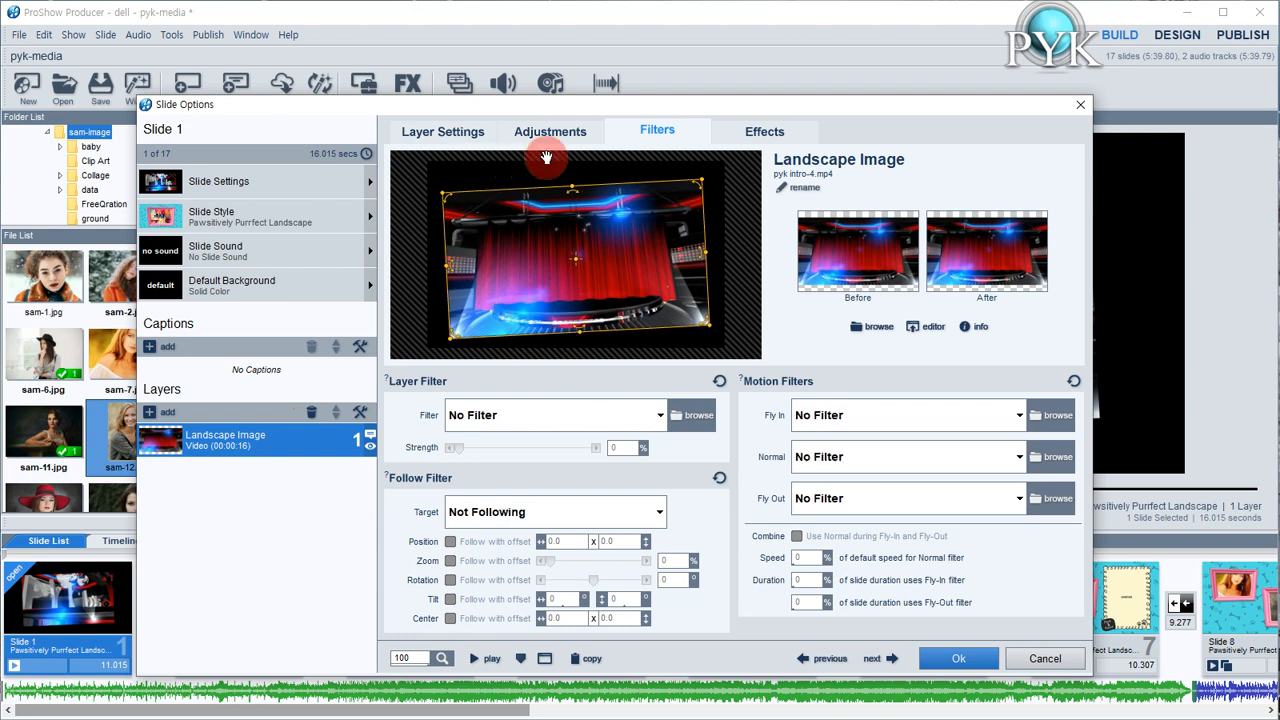
Set the slide 1 video layer's scaling to Fill frame and its zoom to 100%
{"action": "left_click", "coordinate": [467, 137]}
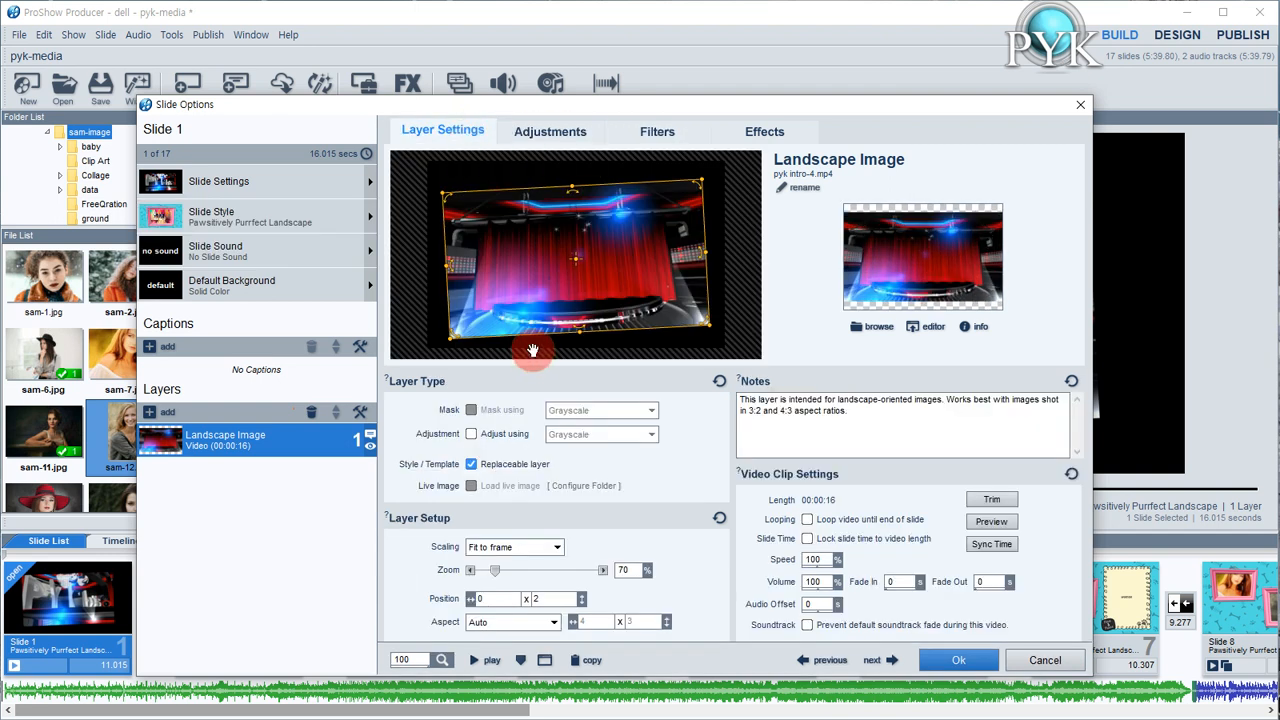
{"action": "left_click", "coordinate": [500, 556]}
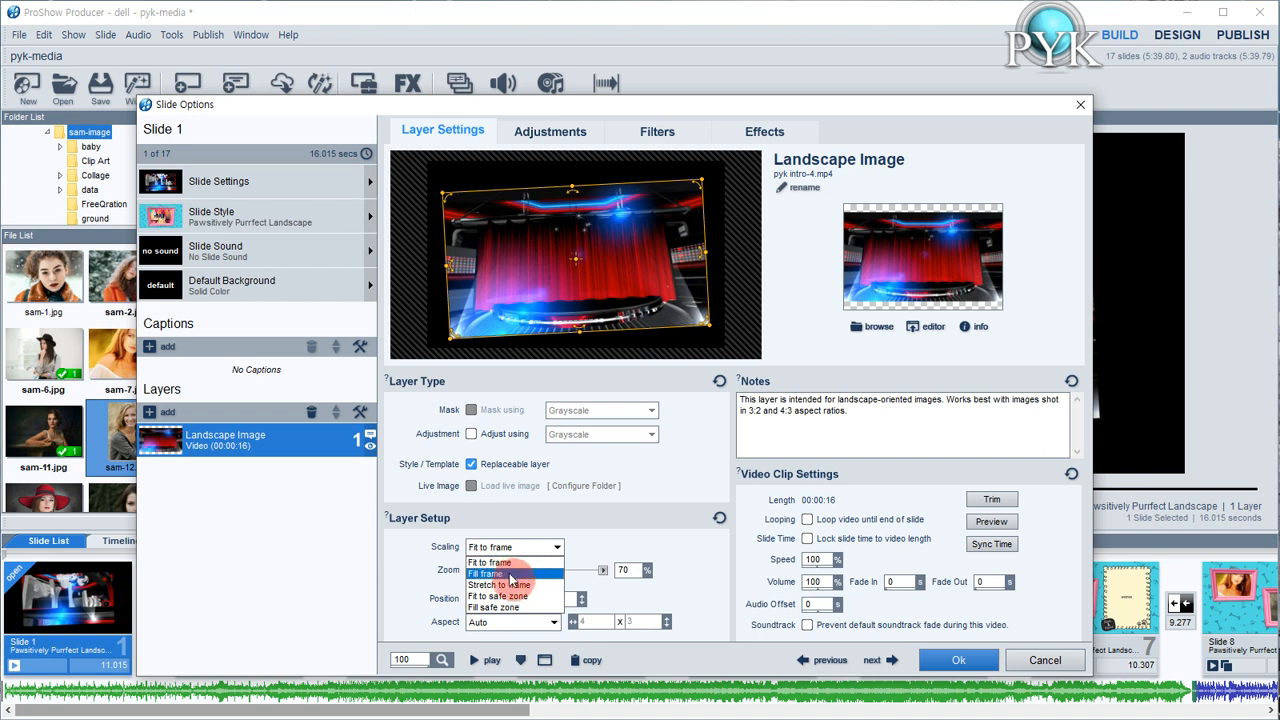
{"action": "left_click", "coordinate": [505, 575]}
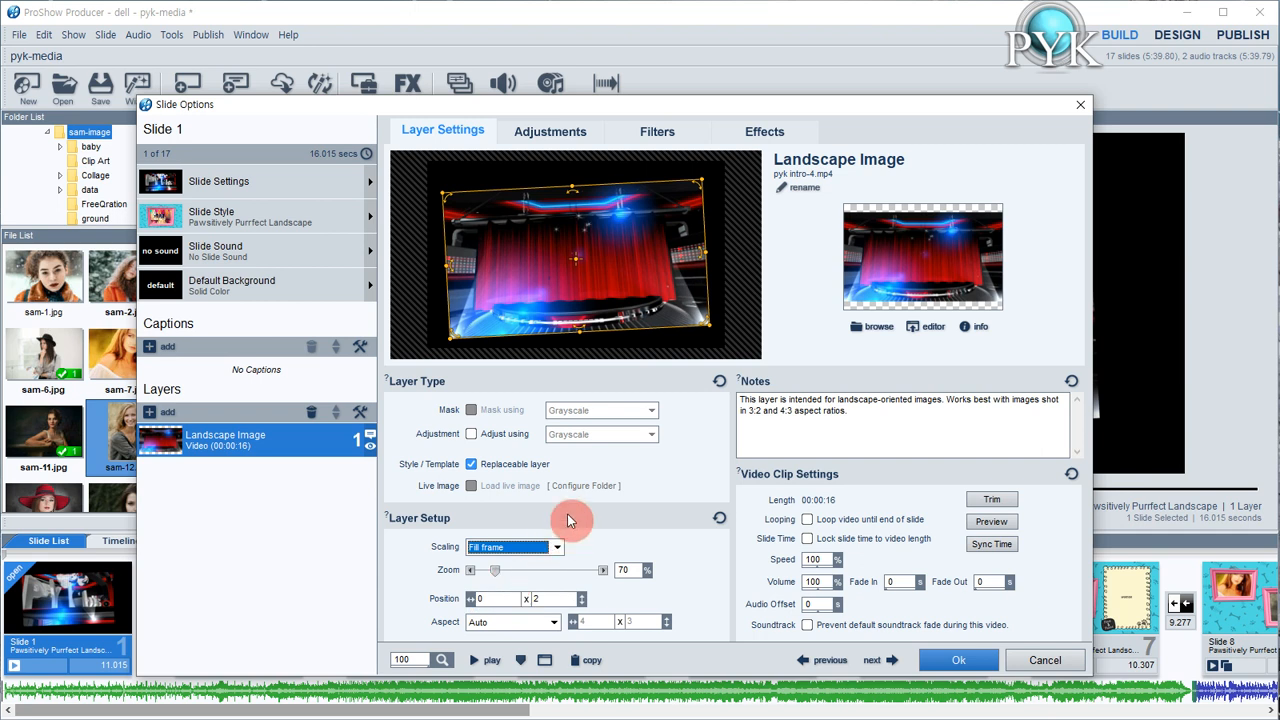
{"action": "double_click", "coordinate": [624, 570]}
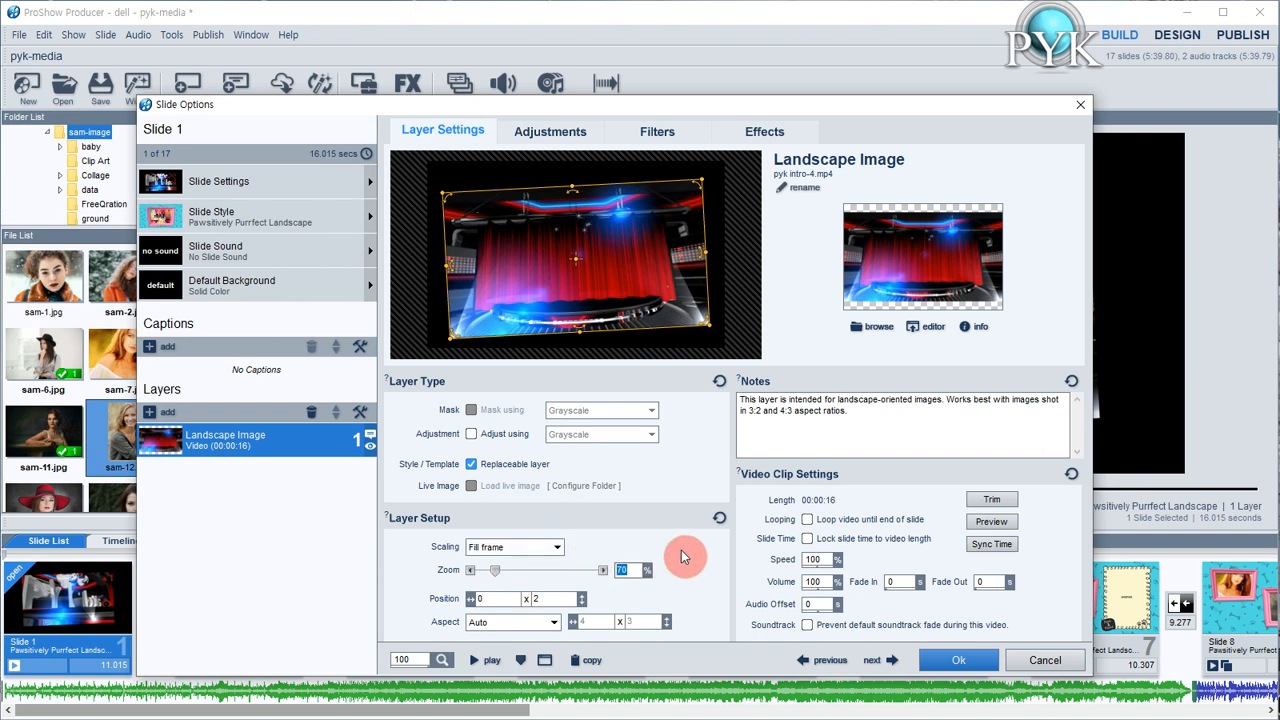
{"action": "type", "text": "100"}
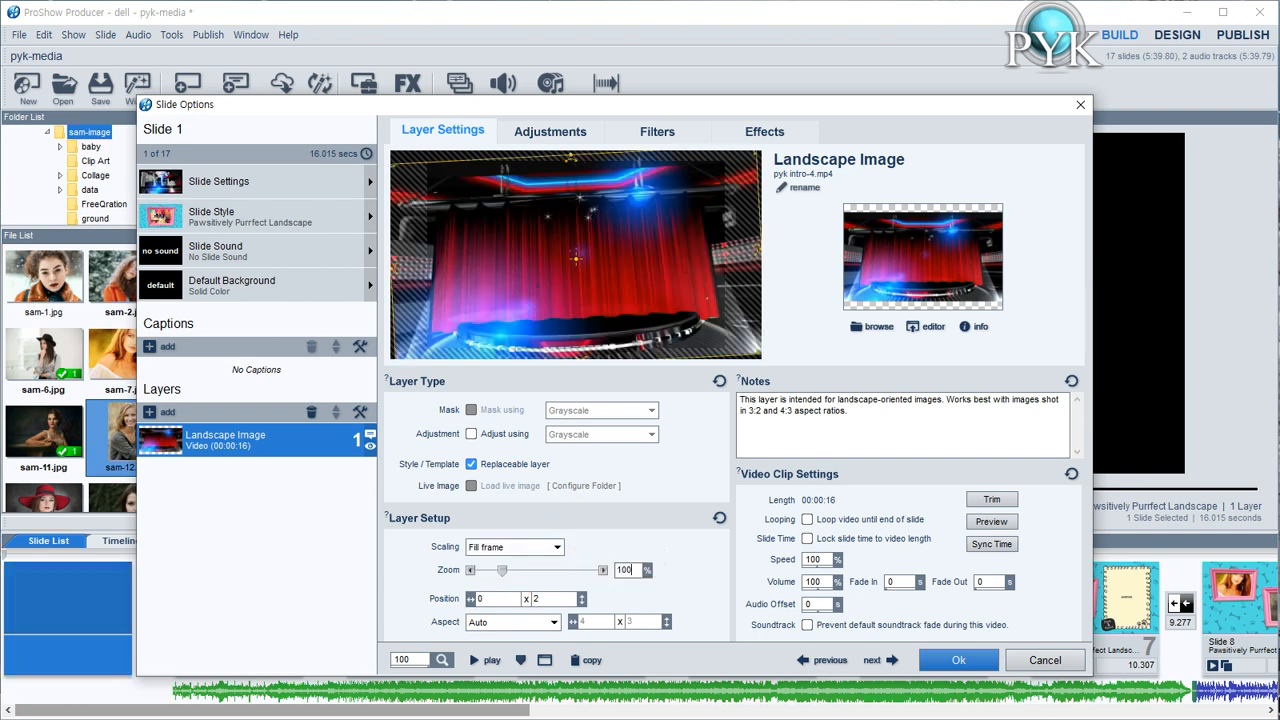
{"action": "left_click", "coordinate": [671, 551]}
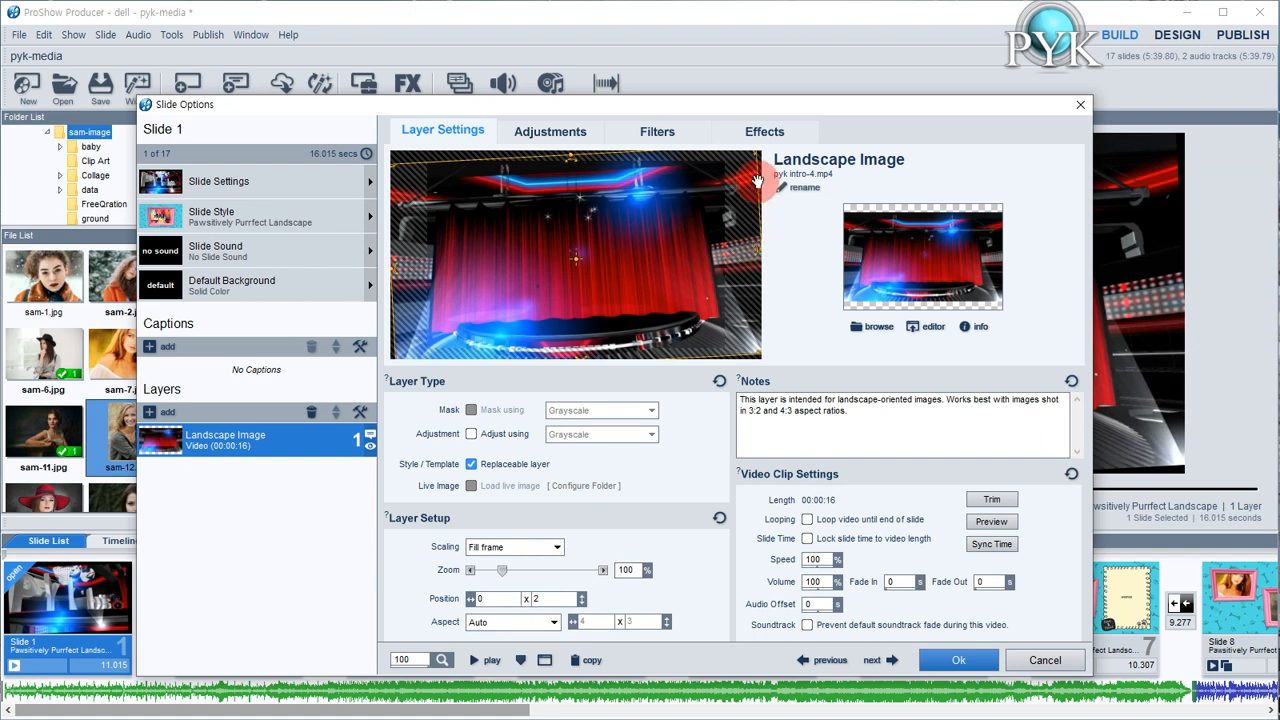
Set the video layer's rotation to 0 degrees at keyframe 1 in its motion effects
{"action": "left_click", "coordinate": [765, 131]}
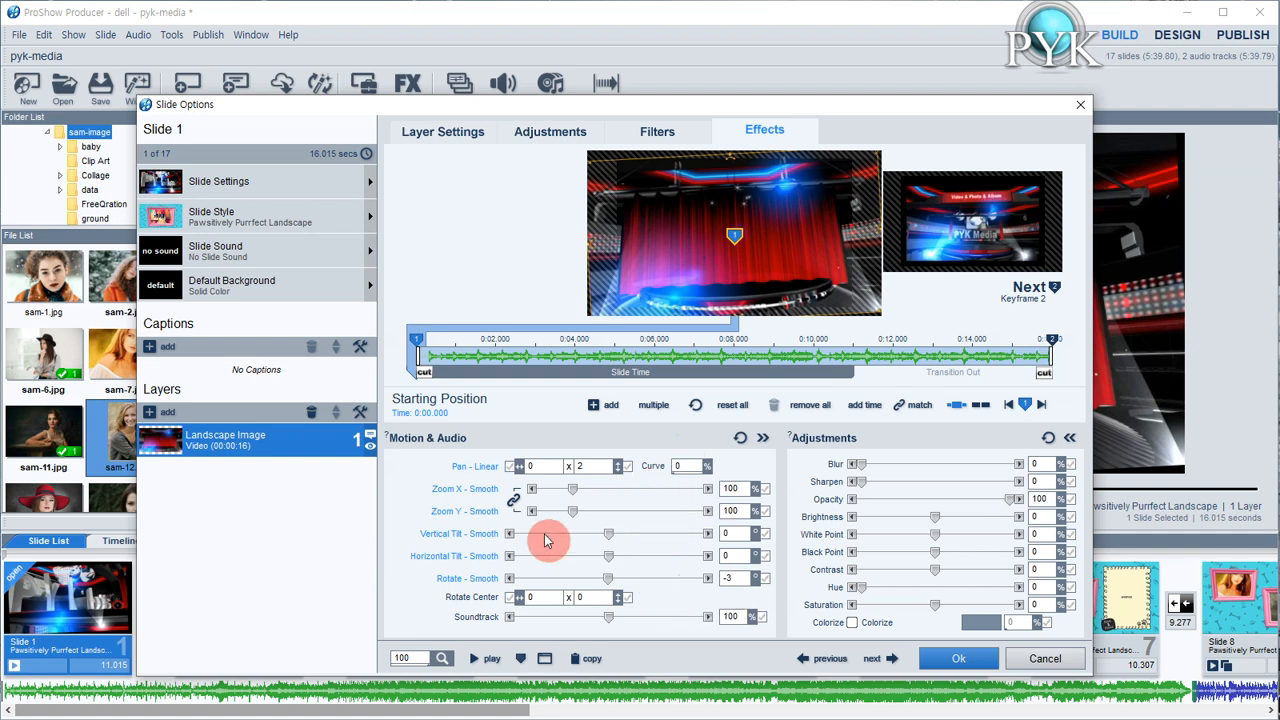
{"action": "left_click", "coordinate": [731, 583]}
{"action": "double_click", "coordinate": [740, 583]}
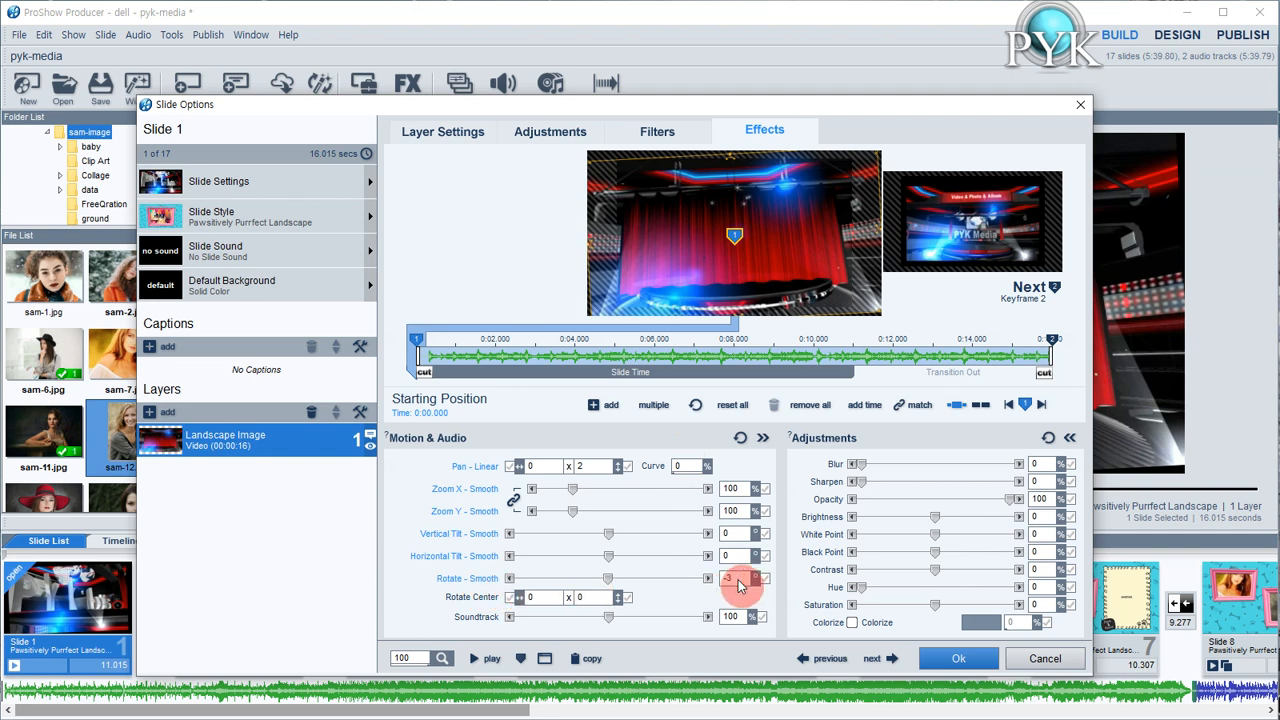
{"action": "left_click", "coordinate": [737, 513]}
{"action": "type", "text": "0"}
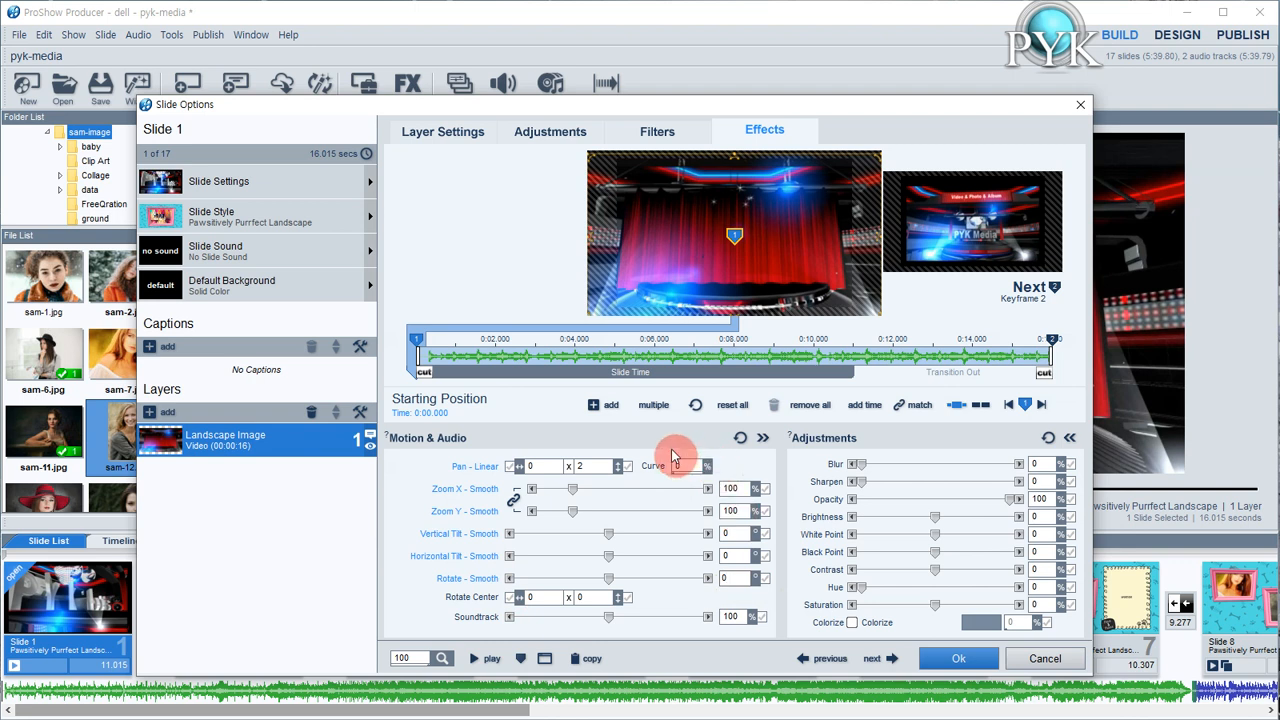
Copy keyframe 1 of the video layer and paste it onto the ending keyframe 2
{"action": "right_click", "coordinate": [419, 346]}
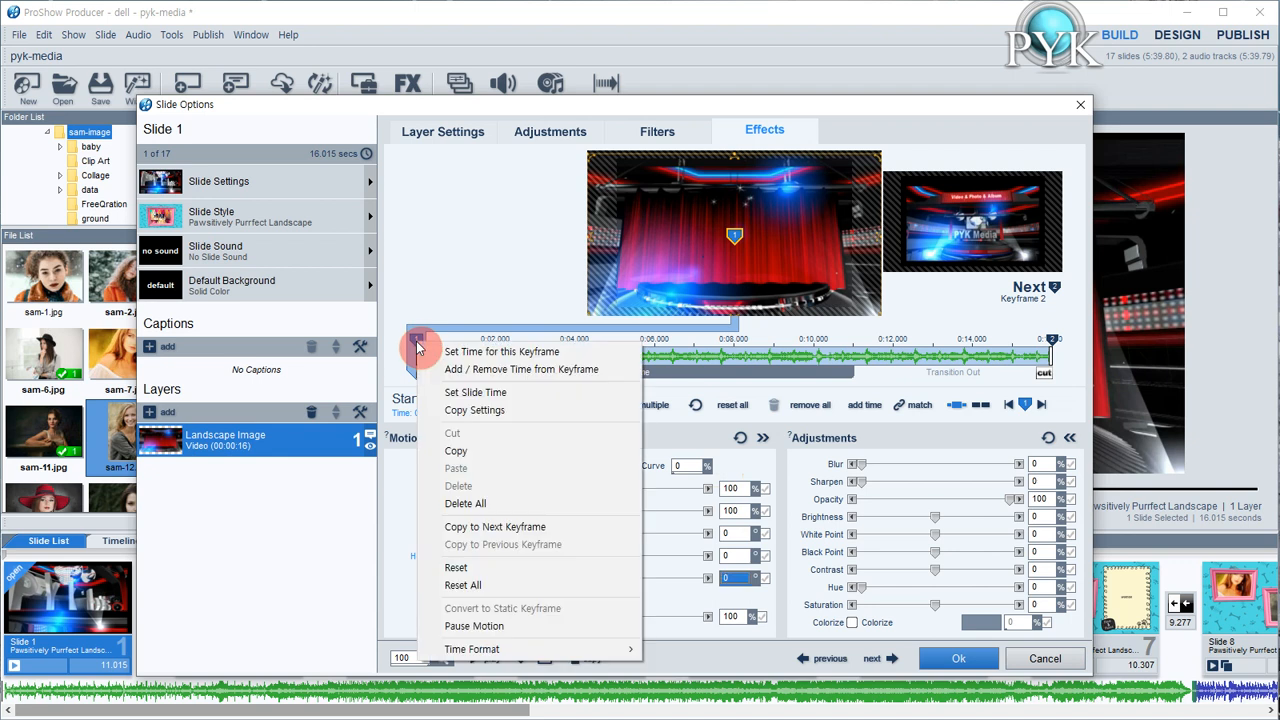
{"action": "left_click", "coordinate": [461, 451]}
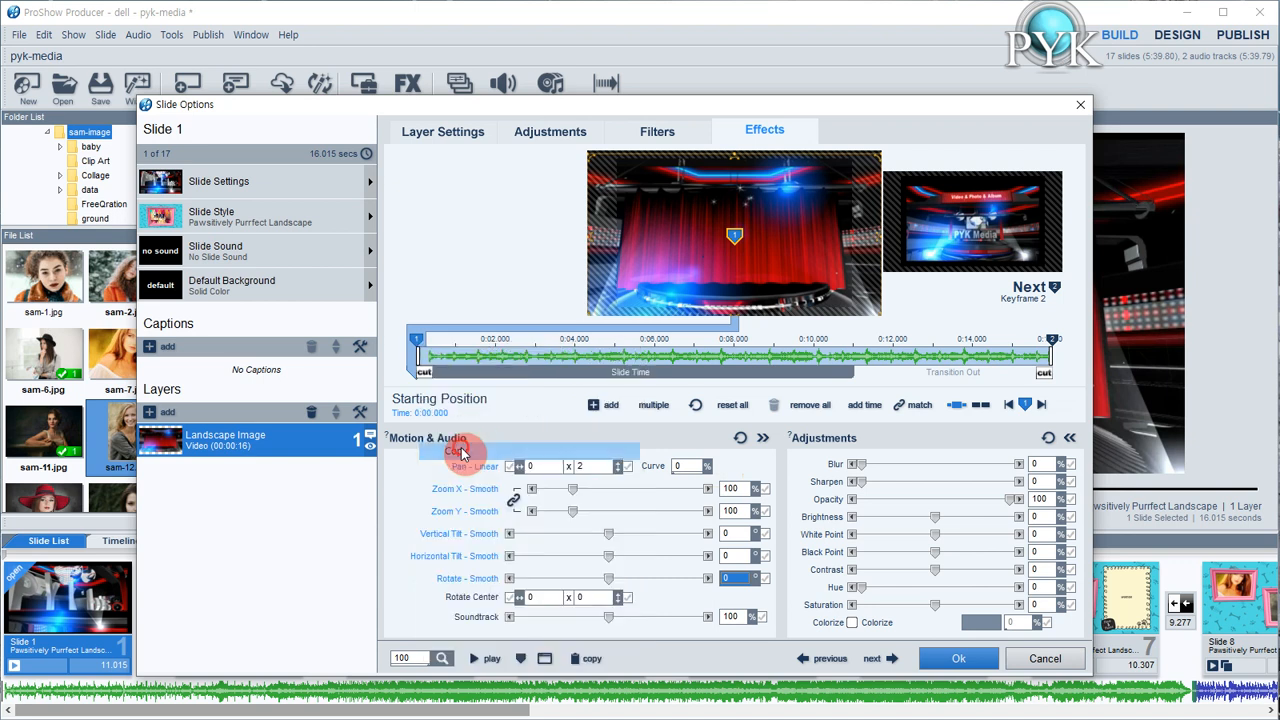
{"action": "left_click", "coordinate": [1051, 341]}
{"action": "right_click", "coordinate": [1051, 342]}
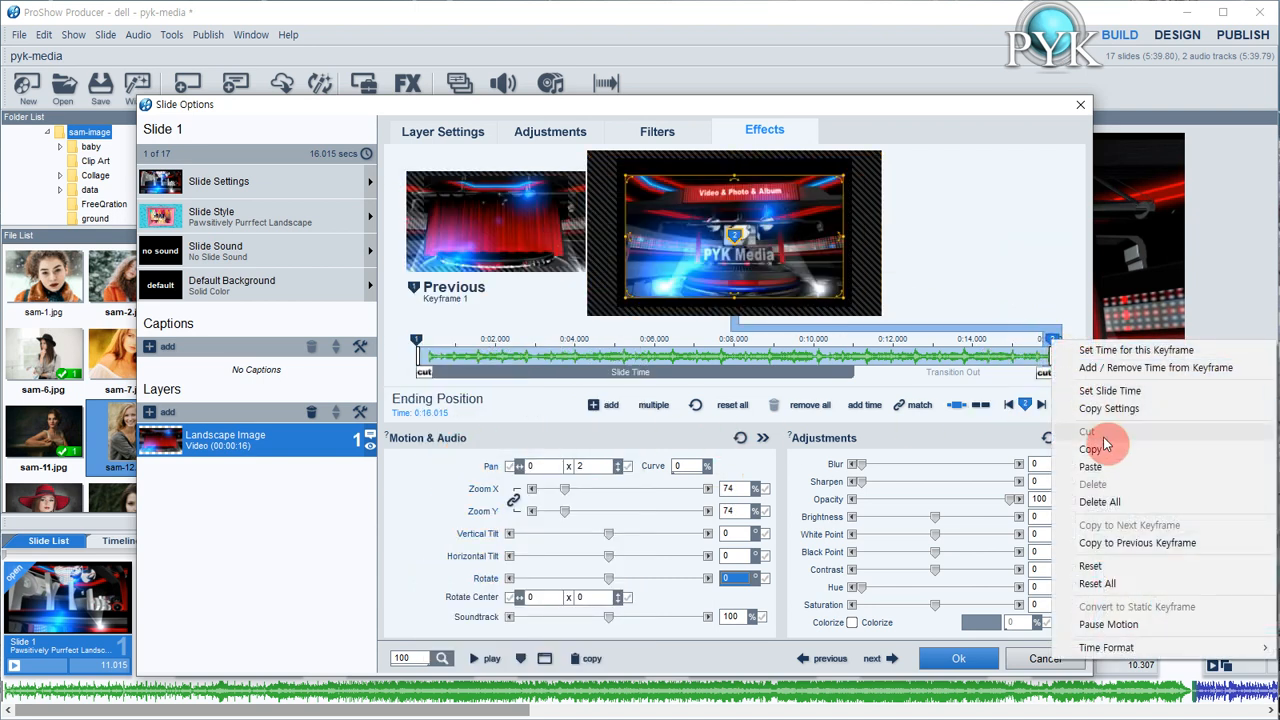
{"action": "left_click", "coordinate": [1100, 467]}
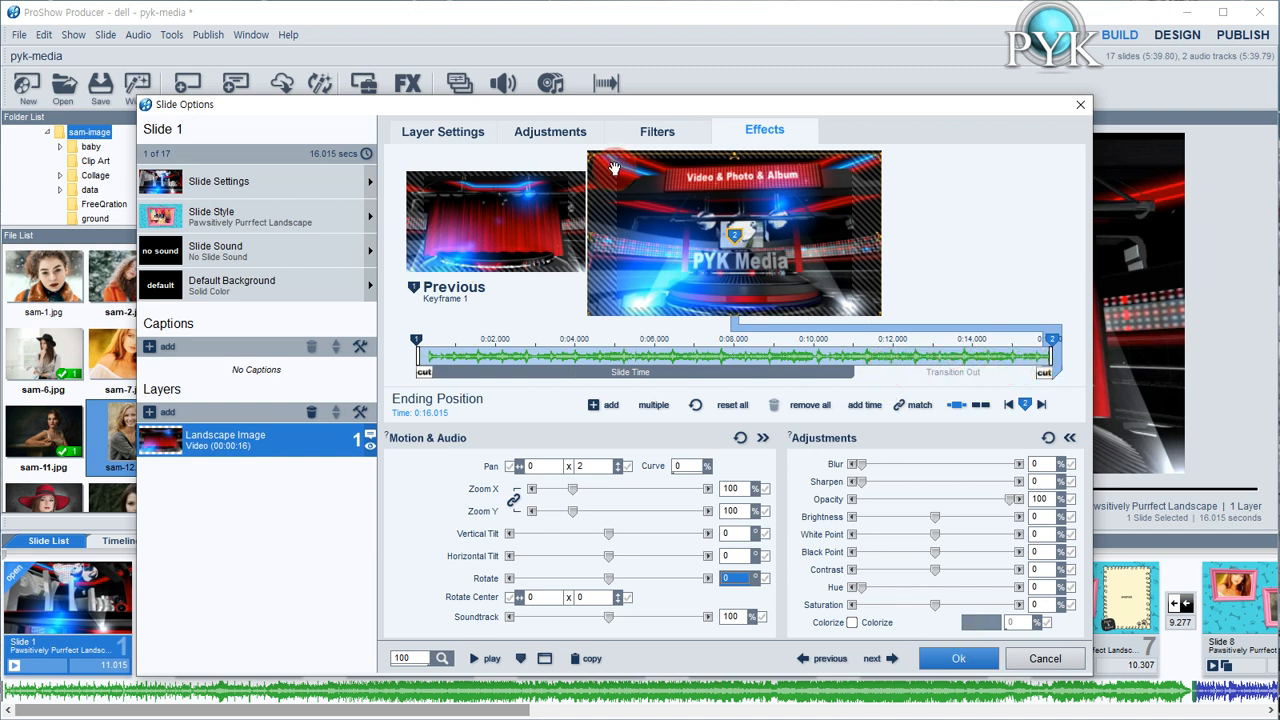
Review the video layer's settings, apply the slide 1 changes, and play the show briefly before pausing it
{"action": "left_click", "coordinate": [456, 143]}
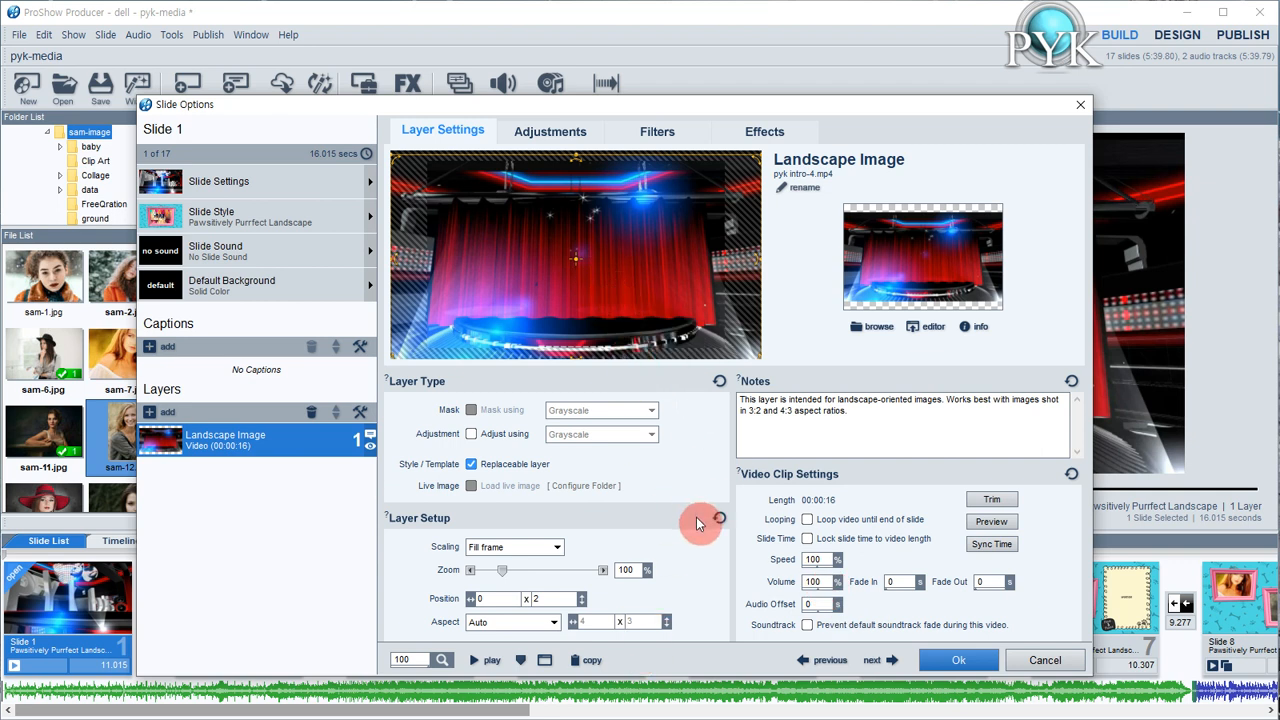
{"action": "left_click_drag", "start_coordinate": [826, 590], "coordinate": [783, 607]}
{"action": "left_click", "coordinate": [950, 661]}
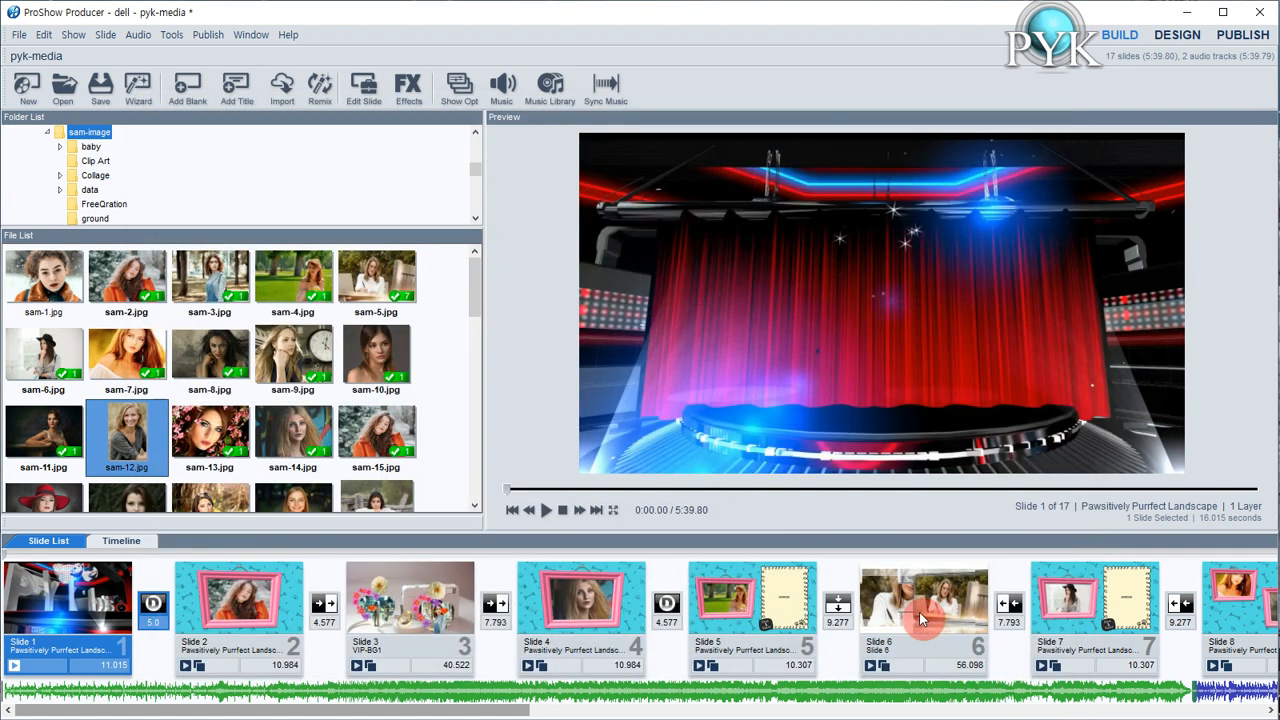
{"action": "left_click", "coordinate": [544, 509]}
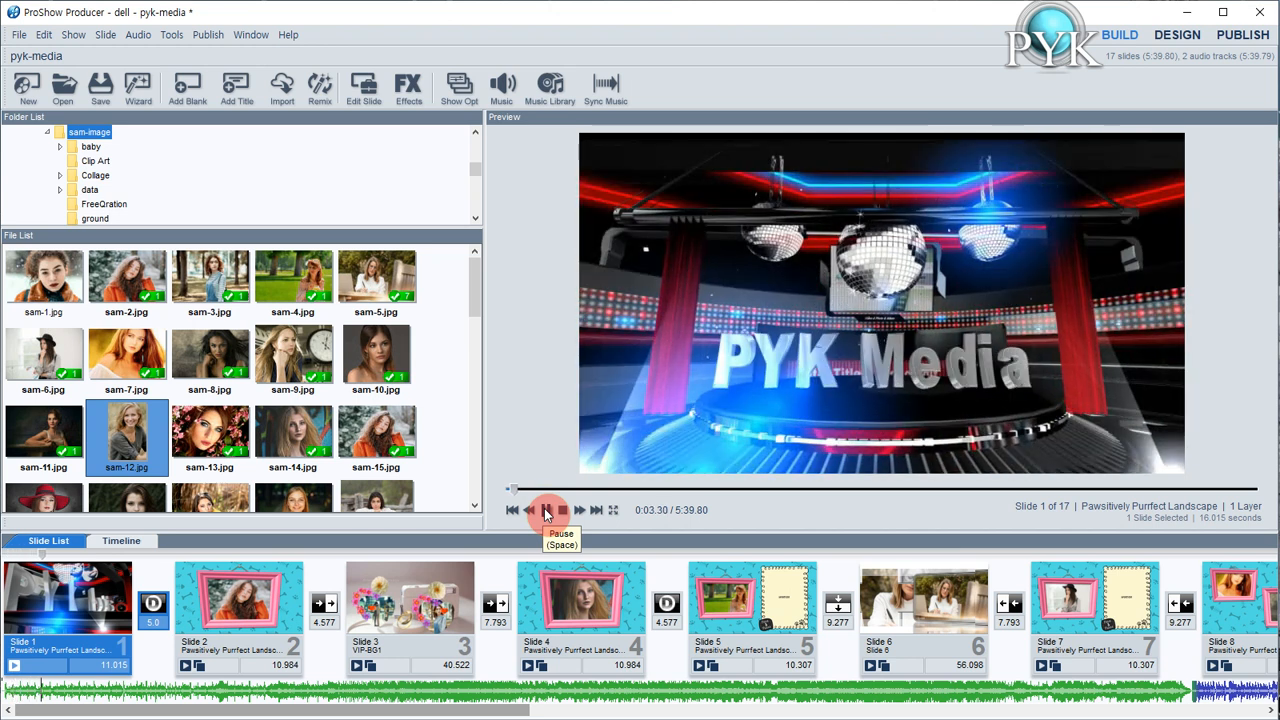
{"action": "left_click", "coordinate": [544, 509]}
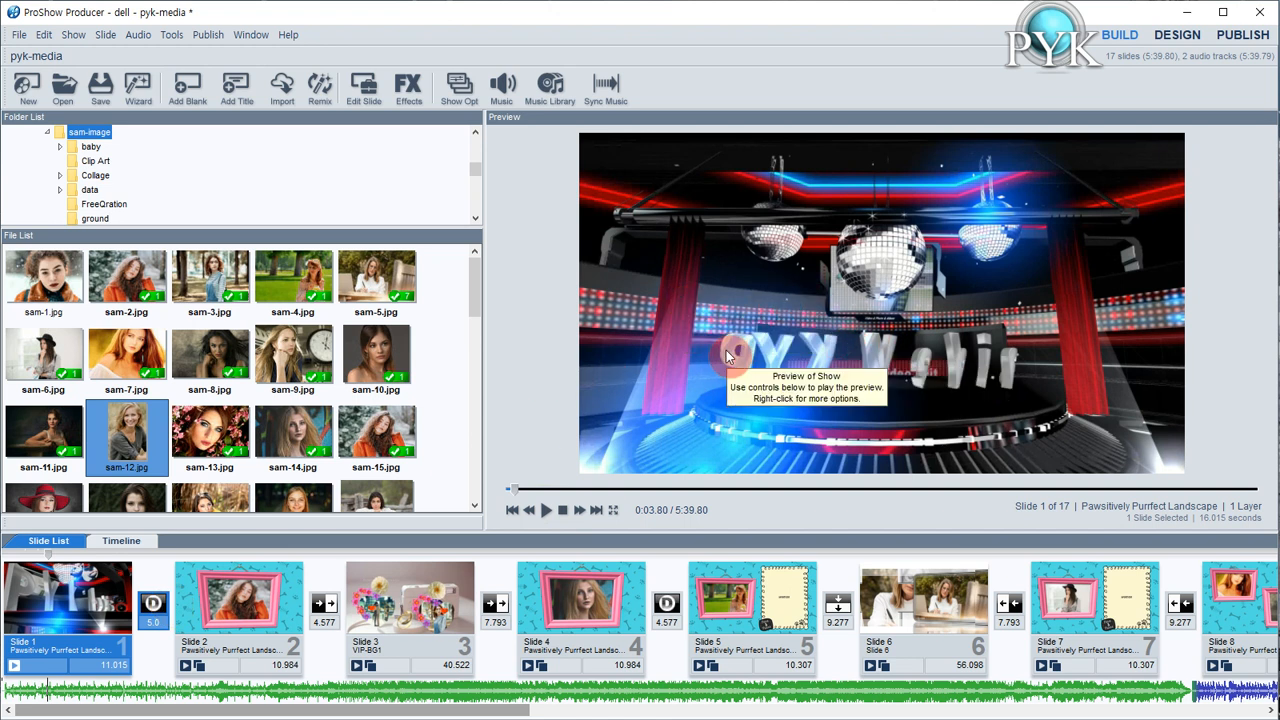
Examine the layers of slide 2 in its slide options and preview slides 3 and 6
{"action": "left_click", "coordinate": [260, 600]}
{"action": "double_click", "coordinate": [260, 598]}
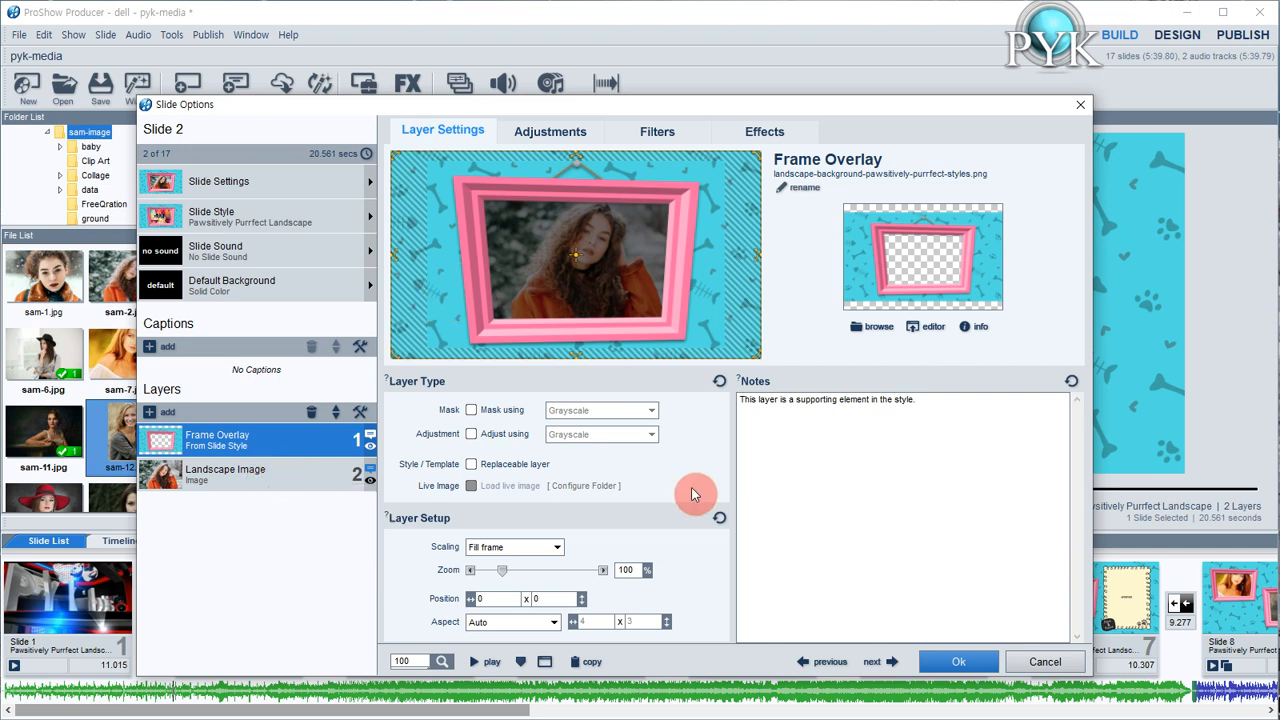
{"action": "left_click", "coordinate": [966, 661]}
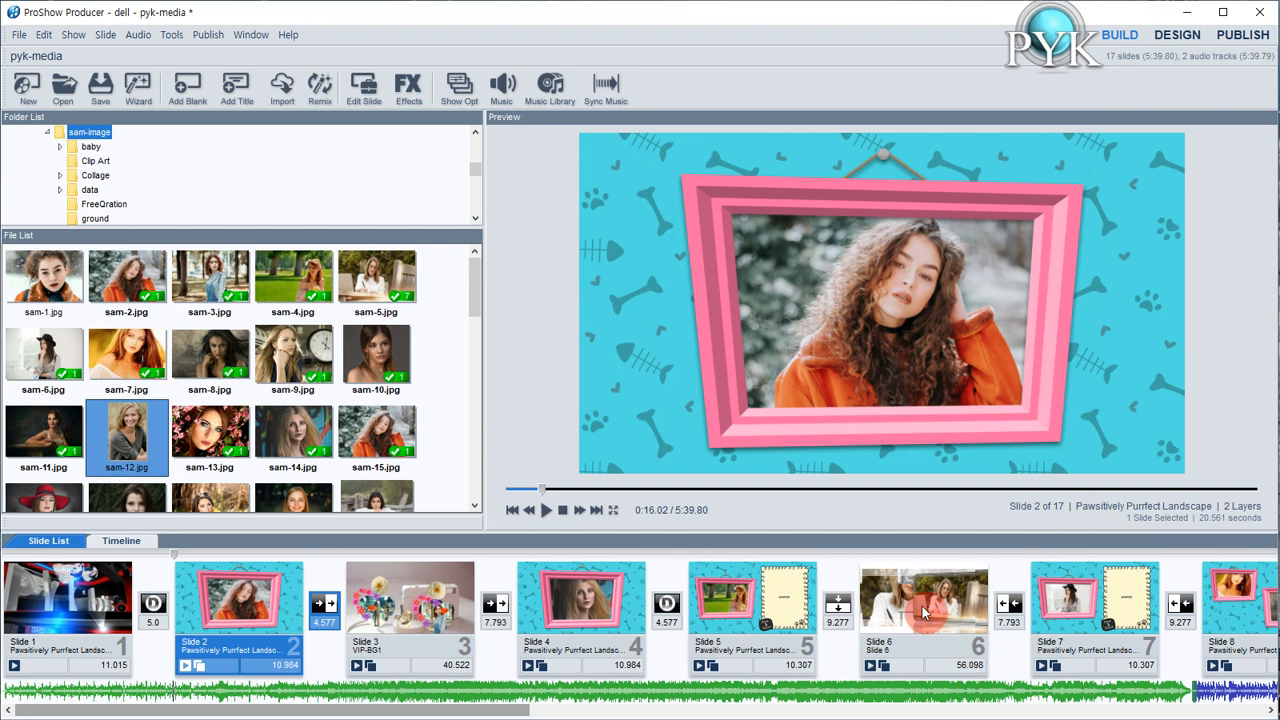
{"action": "left_click", "coordinate": [433, 612]}
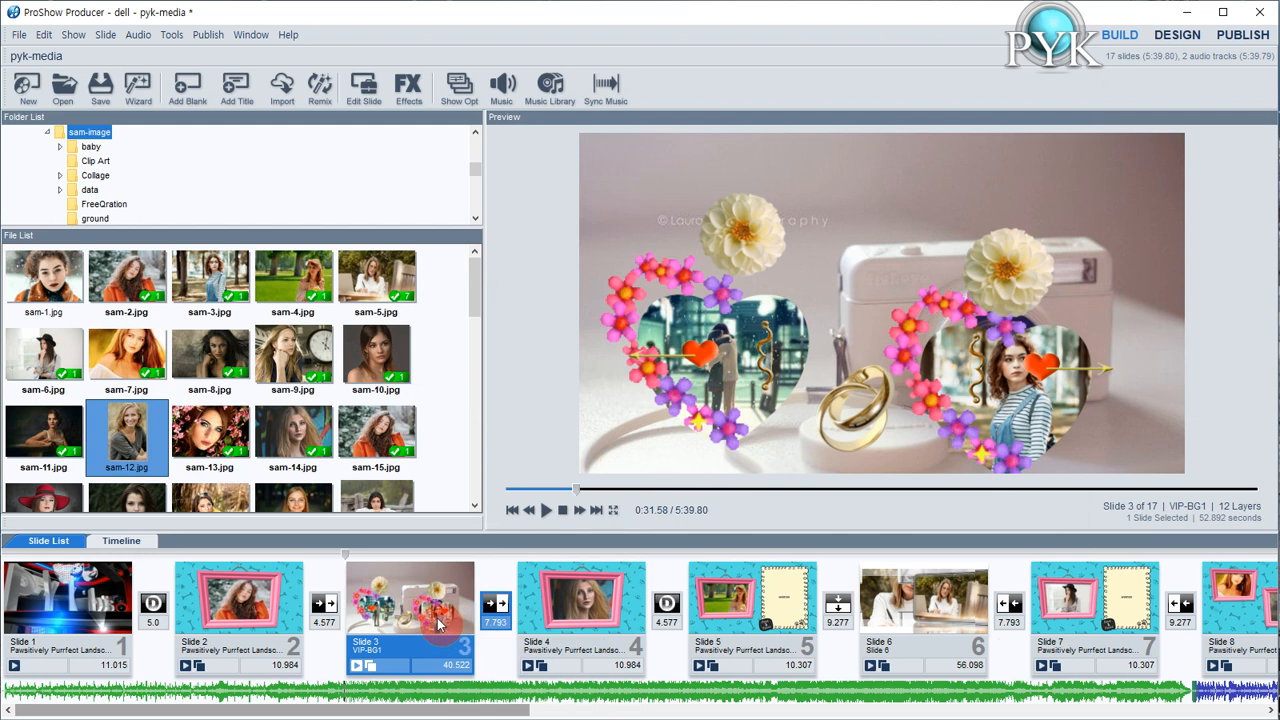
{"action": "left_click", "coordinate": [908, 615]}
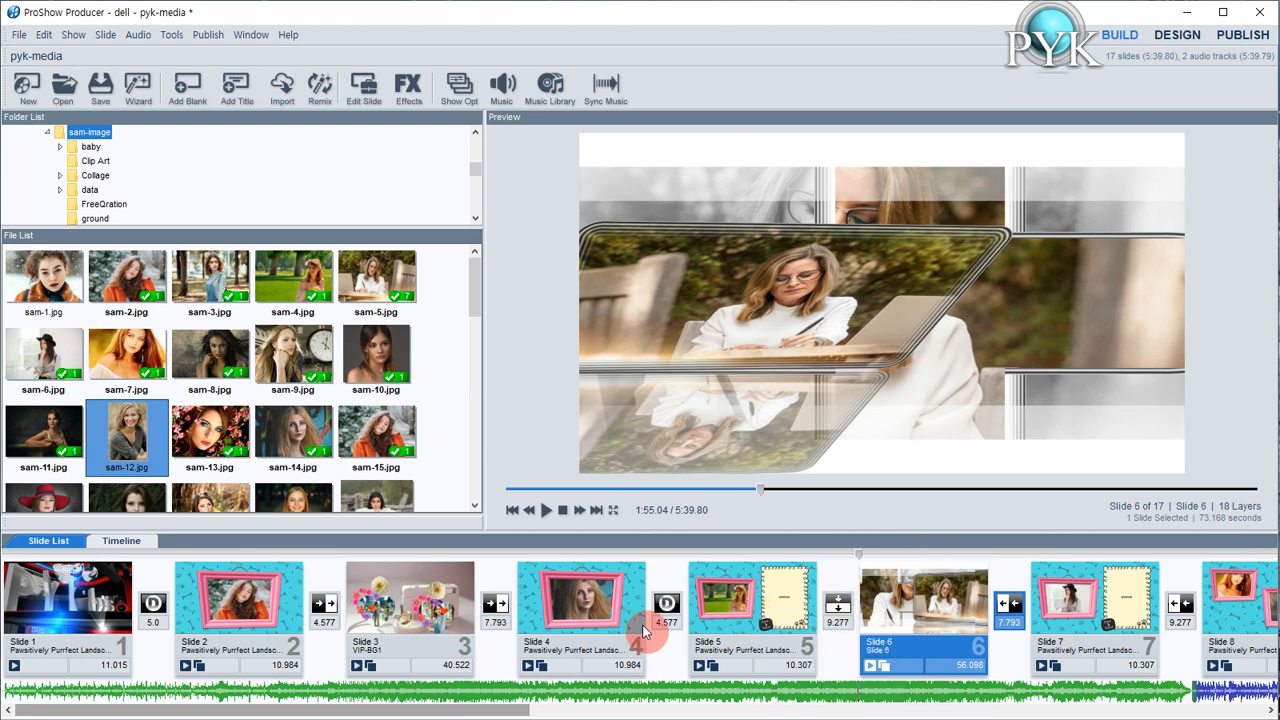
{"action": "left_click", "coordinate": [415, 618]}
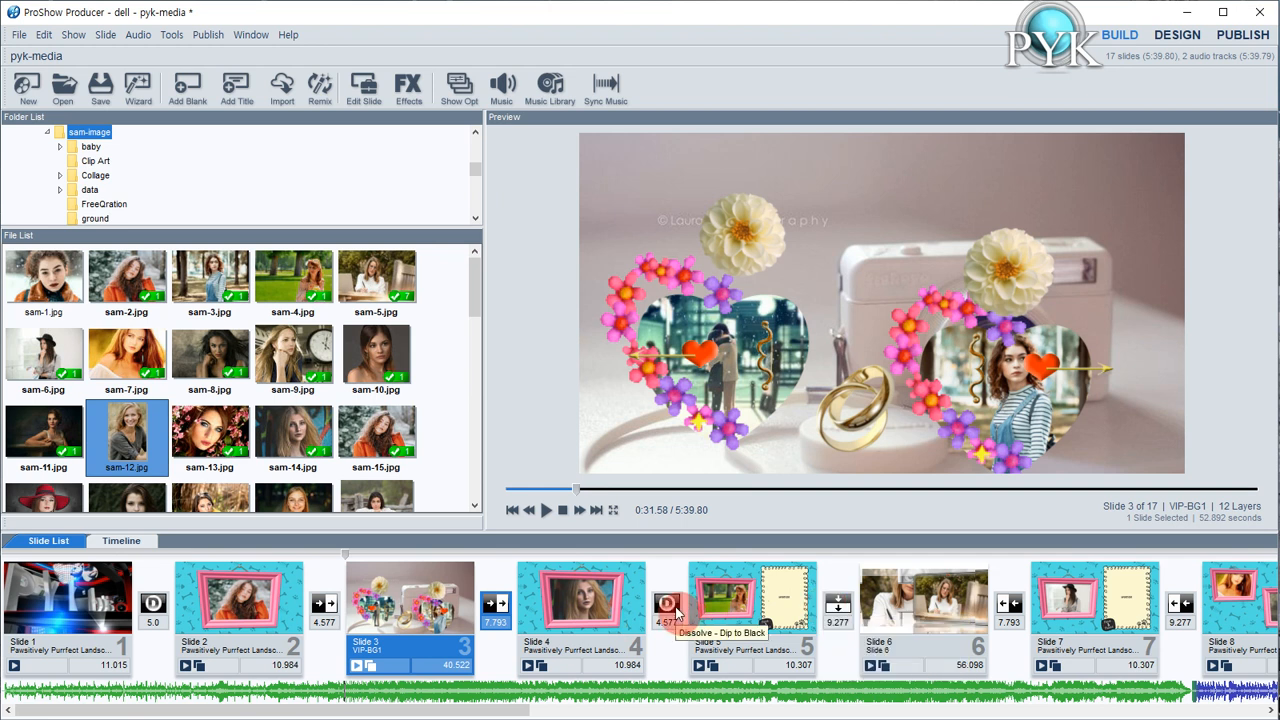
{"action": "mouse_move", "coordinate": [506, 712]}
{"action": "left_mouse_down"}
{"action": "mouse_move", "coordinate": [1160, 712]}
{"action": "mouse_move", "coordinate": [488, 708]}
{"action": "left_mouse_up"}
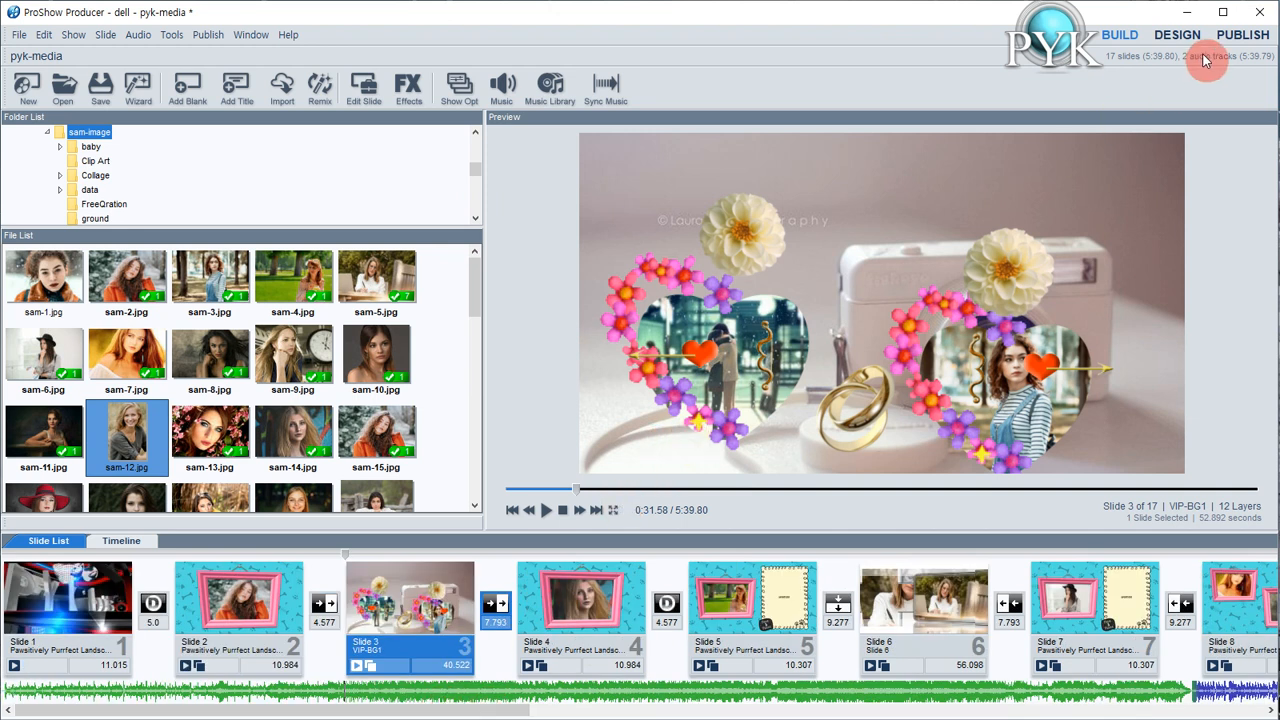